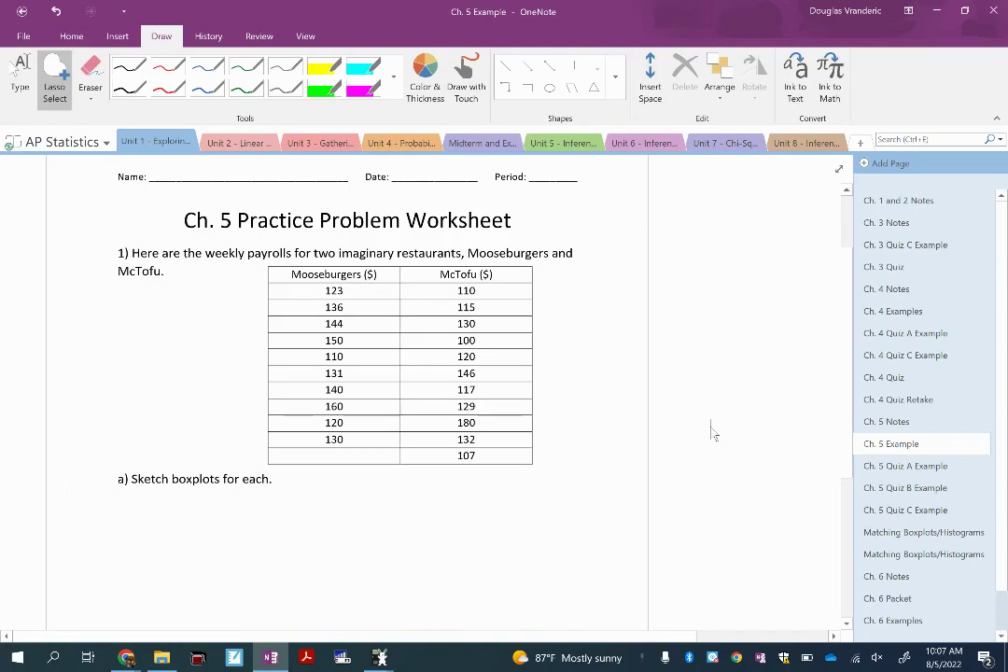
# View the Ch. 5 worksheet full page, enlarge it, and restore the normal view with the payroll table in sight.
pyautogui.press('F11')
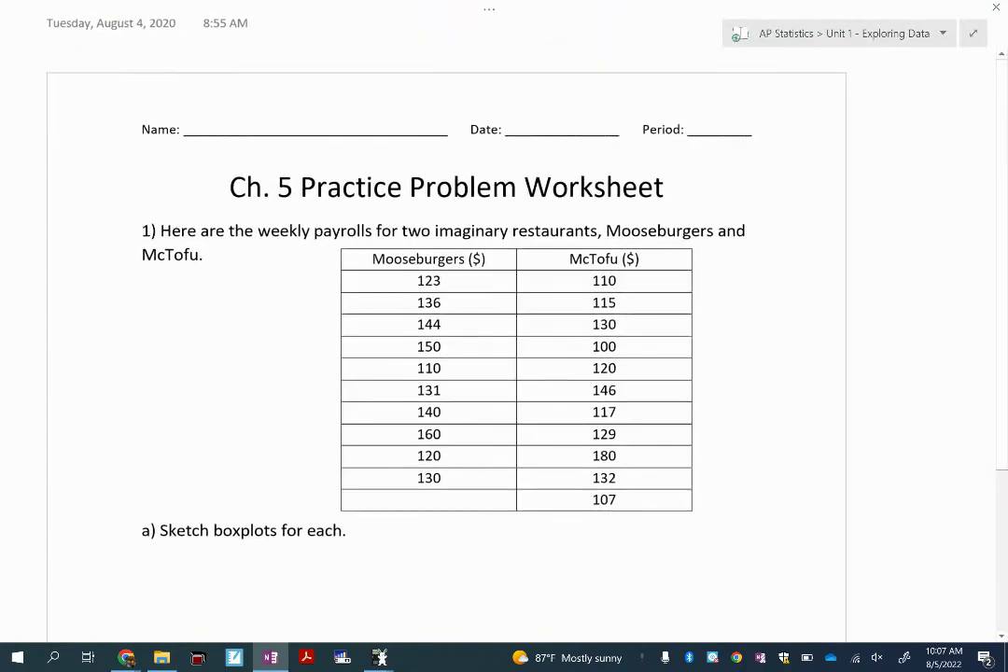
pyautogui.scroll(2, 504, 373)
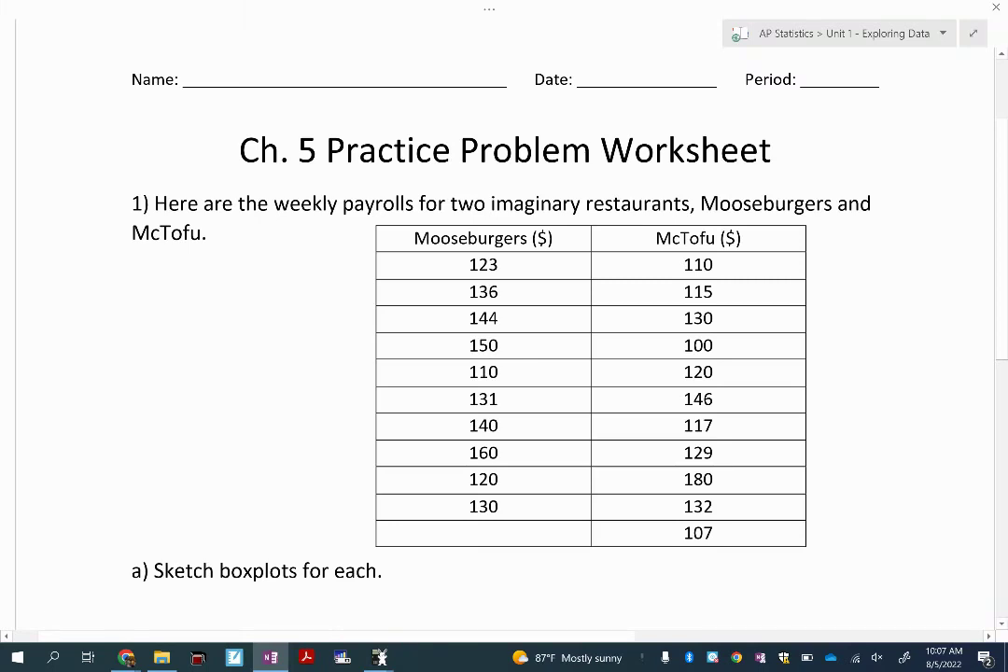
pyautogui.click(46, 597)
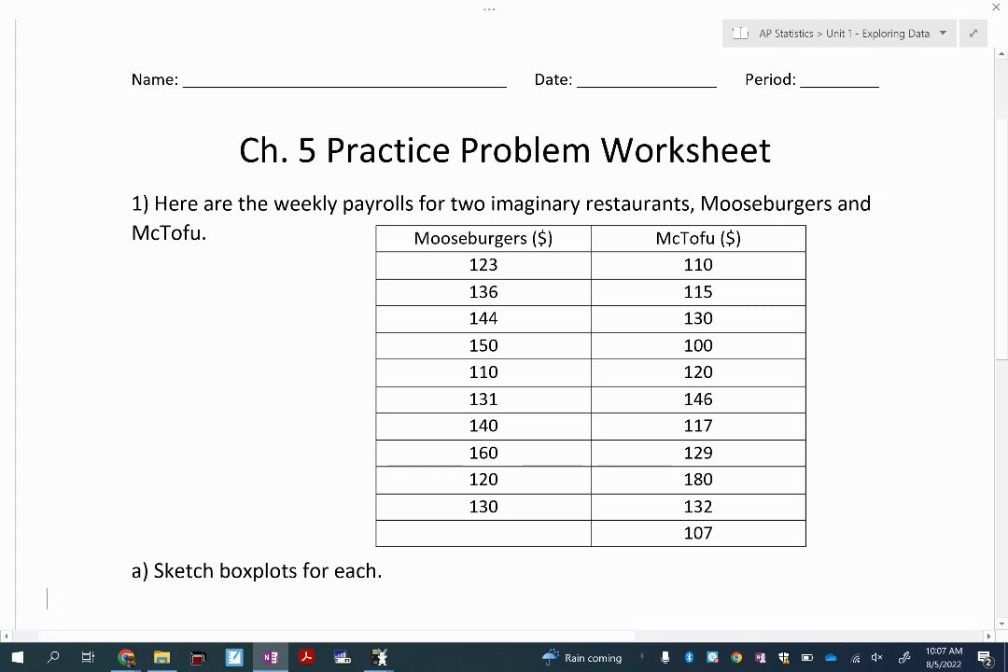
pyautogui.hscroll(3, 834, 275)
pyautogui.click(972, 33)
pyautogui.scroll(-3, 363, 384)
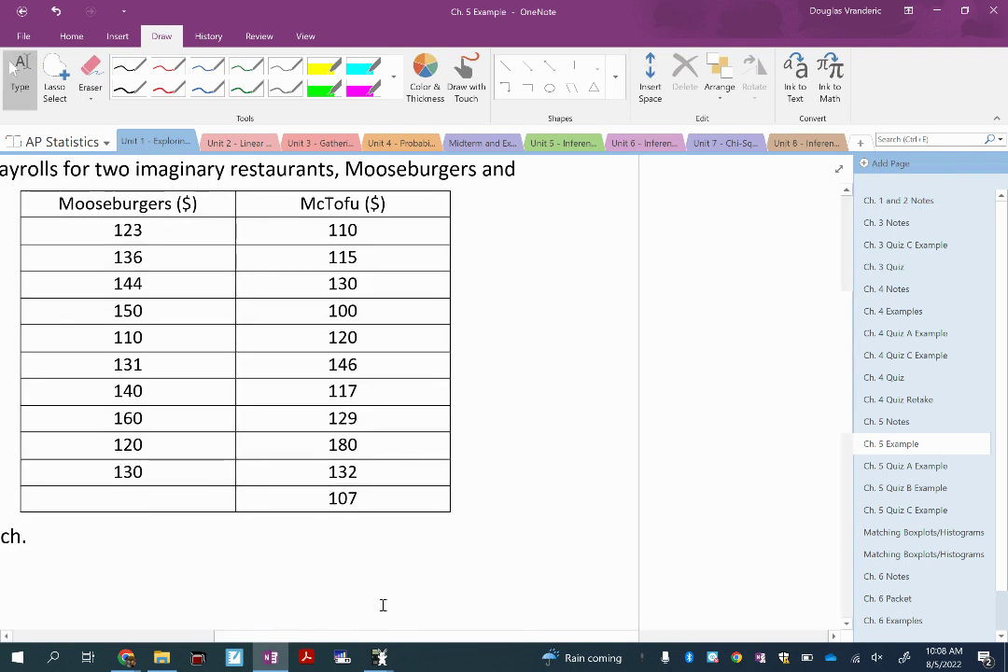
# Switch to the Wabbitemu TI-84 Plus calculator, turn it on and open its statistics list editor.
pyautogui.moveTo(380, 656)
pyautogui.click(394, 571)
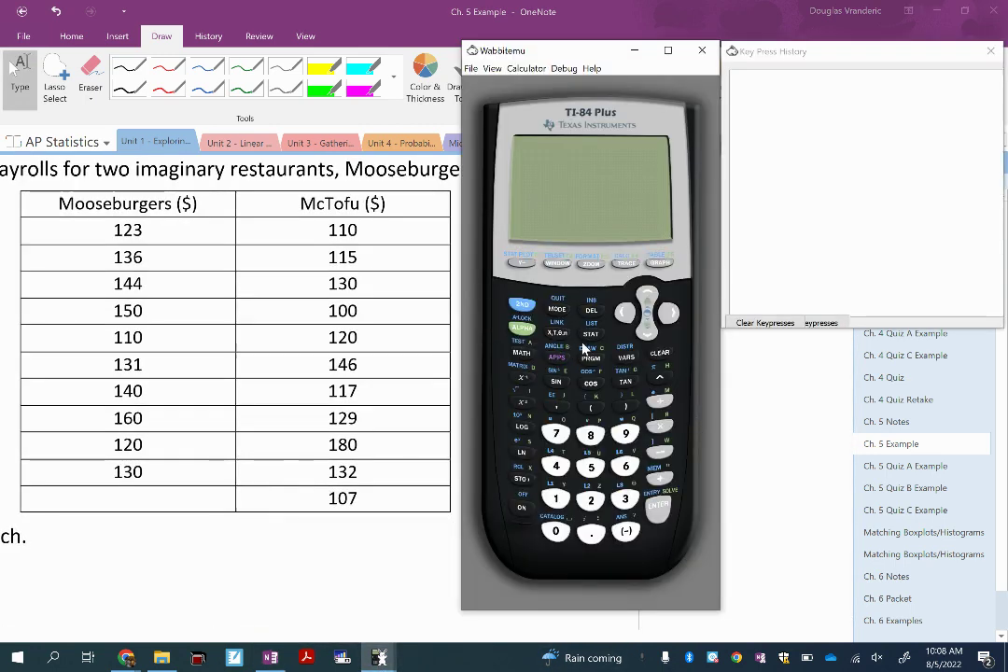
pyautogui.click(521, 509)
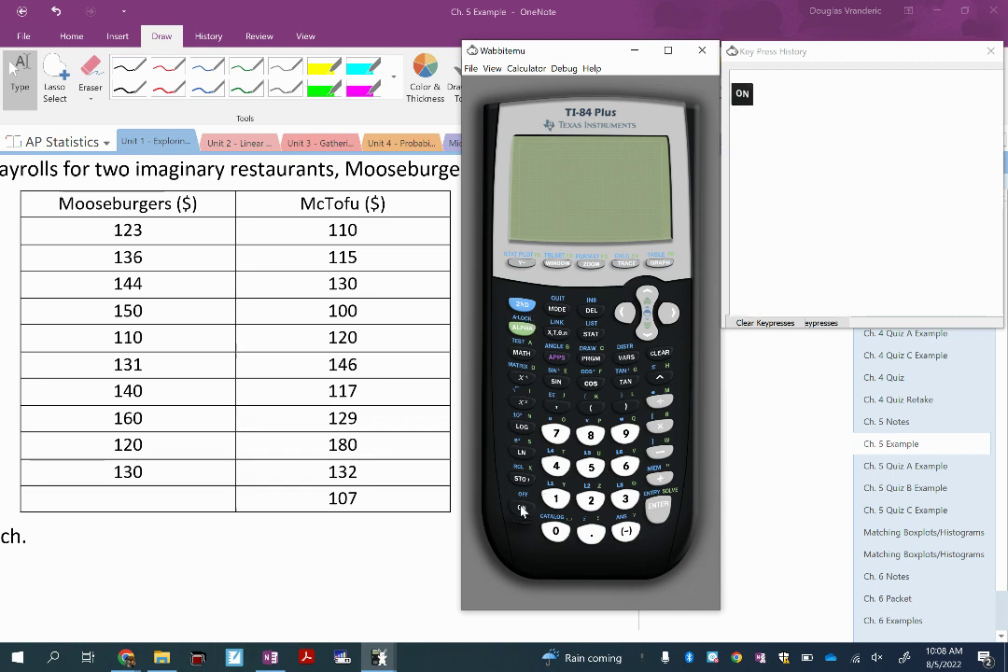
pyautogui.click(523, 509)
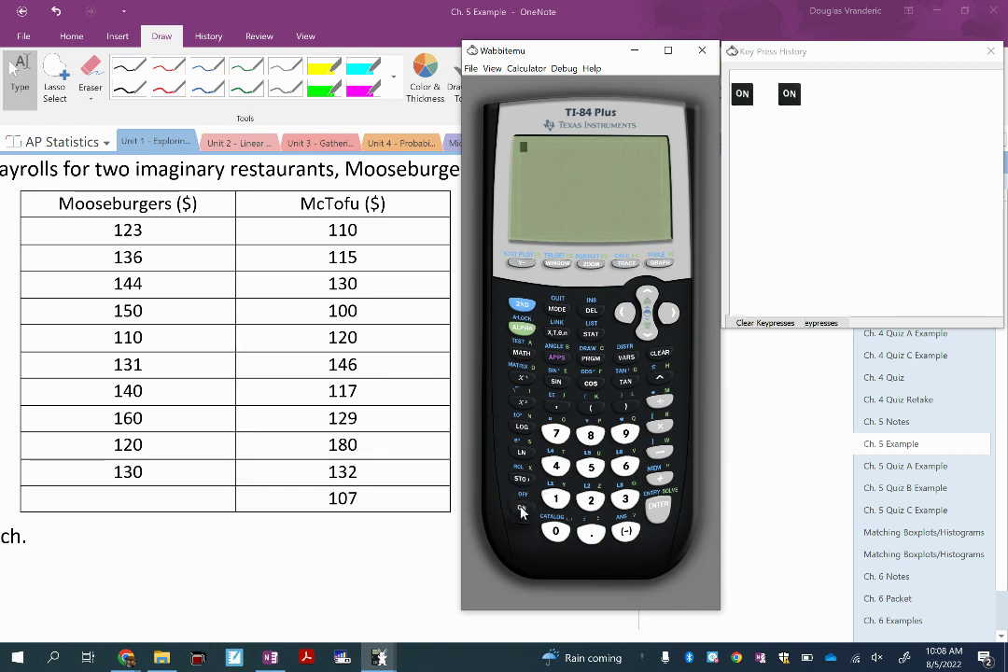
pyautogui.click(593, 336)
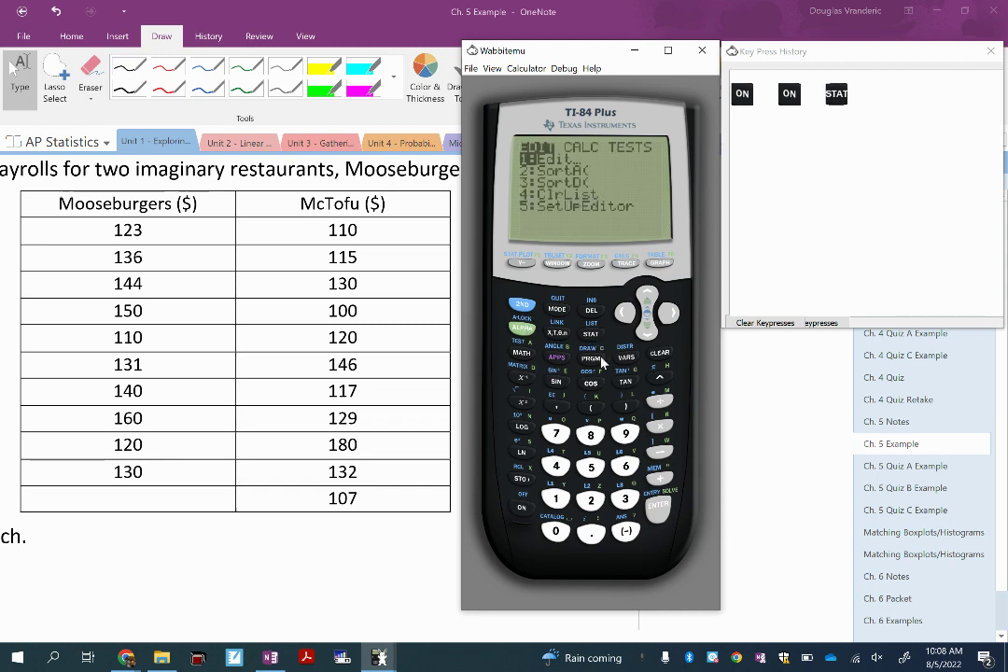
pyautogui.click(659, 508)
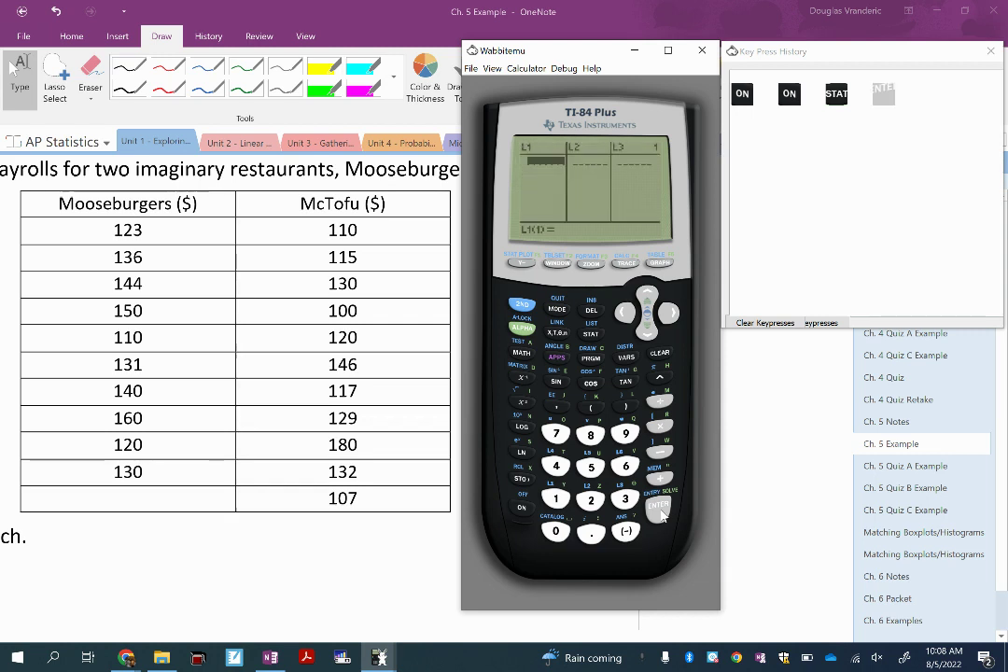
# Enter the first four Mooseburgers payrolls, 123, 136, 144 and 150, in list L1.
pyautogui.write('123')
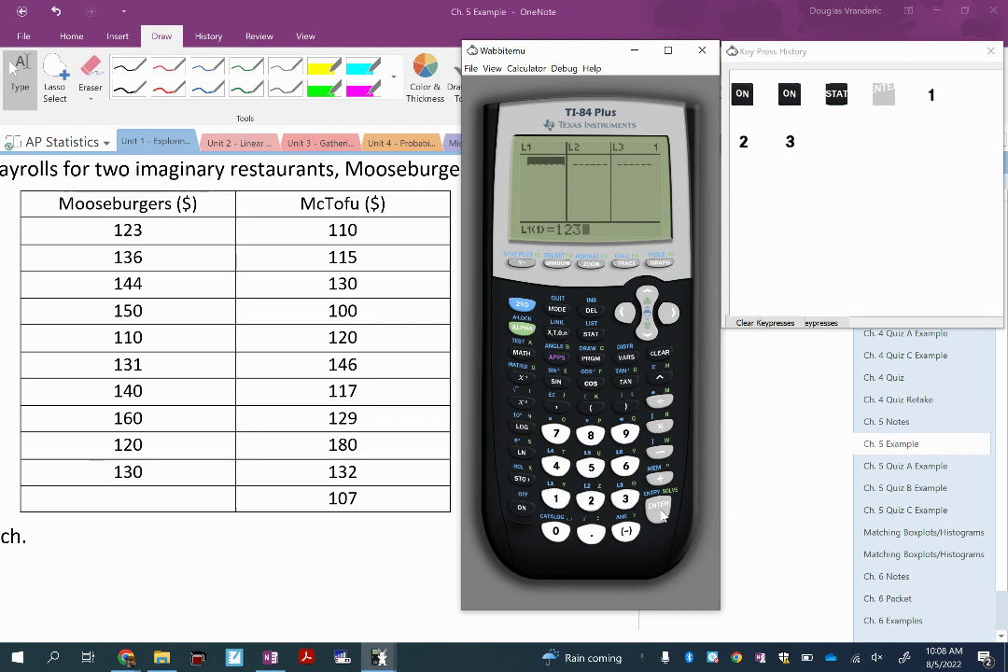
pyautogui.click(658, 509)
pyautogui.write('1')
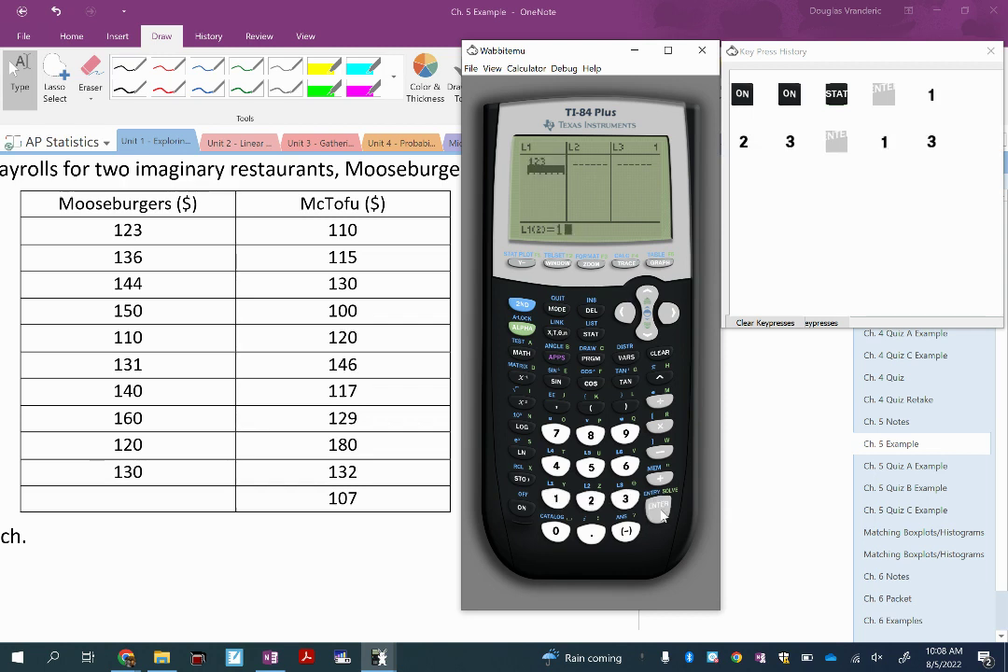
pyautogui.write('363')
pyautogui.write('6')
pyautogui.click(659, 509)
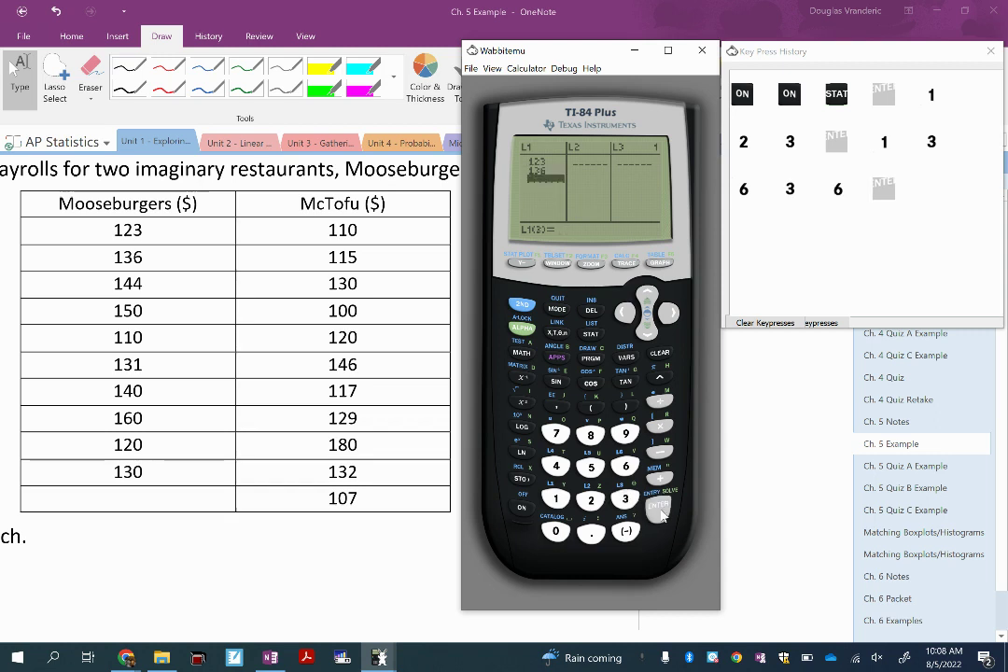
pyautogui.write('144')
pyautogui.click(658, 509)
pyautogui.write('150')
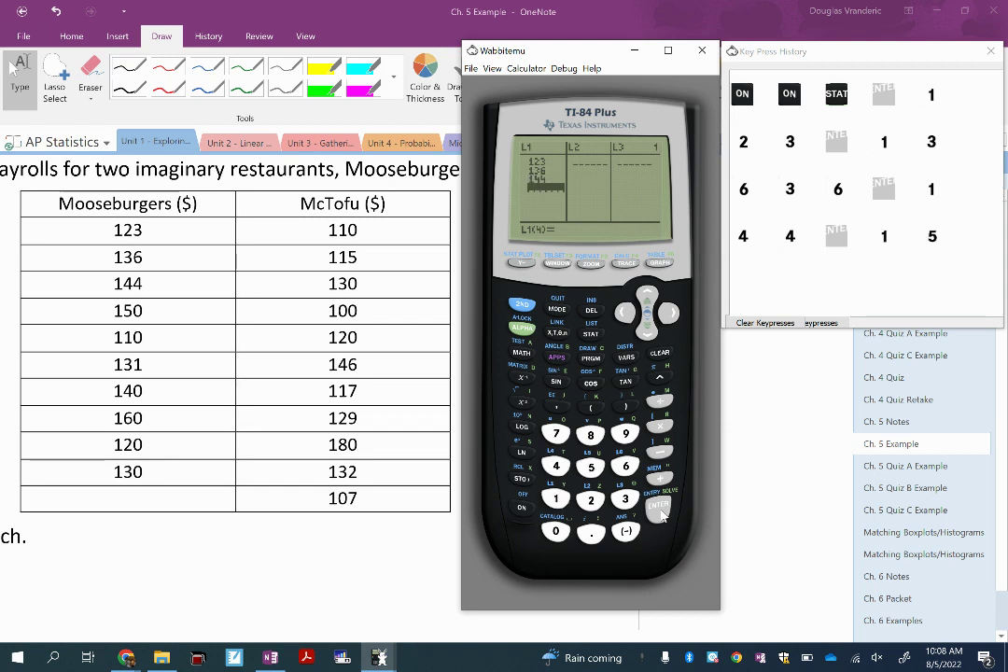
pyautogui.press('Left')
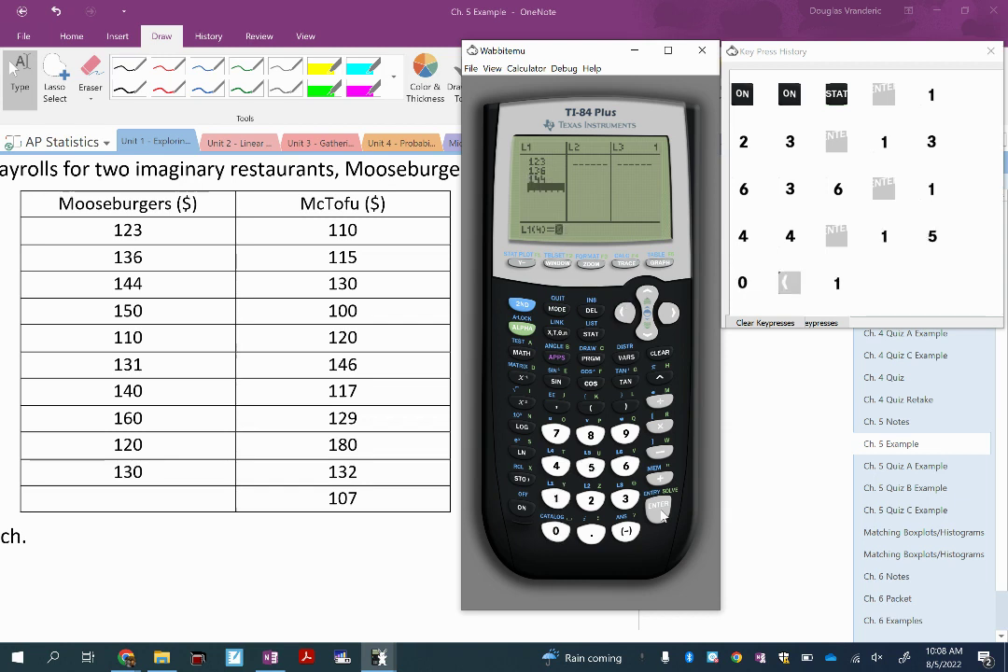
pyautogui.write('50')
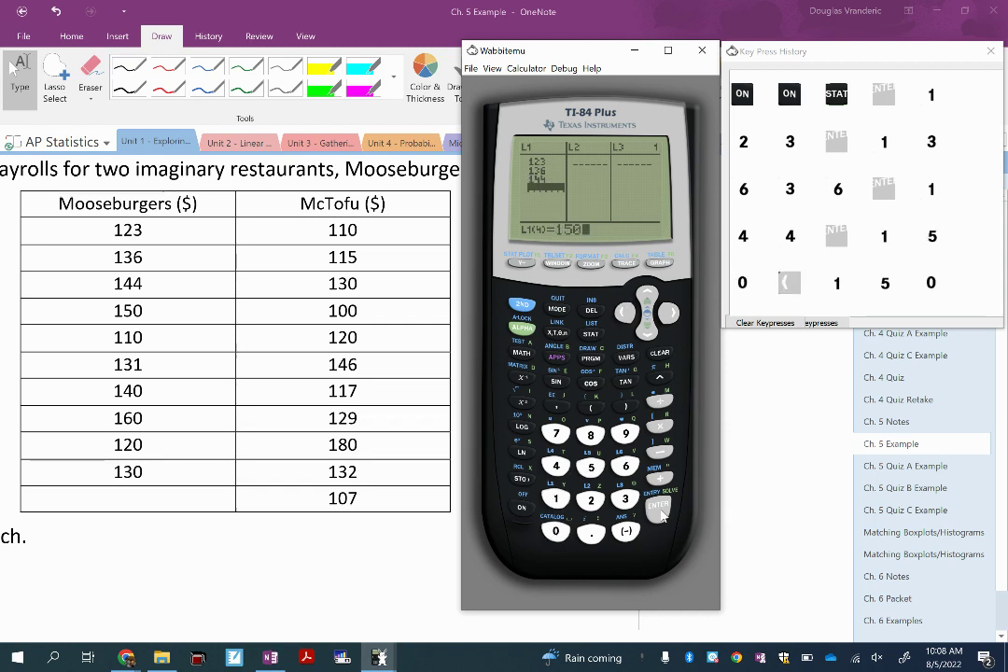
pyautogui.click(659, 511)
# Add the fifth to seventh Mooseburgers payrolls, 110, 131 and 140, to list L1.
pyautogui.write('1(5)=')
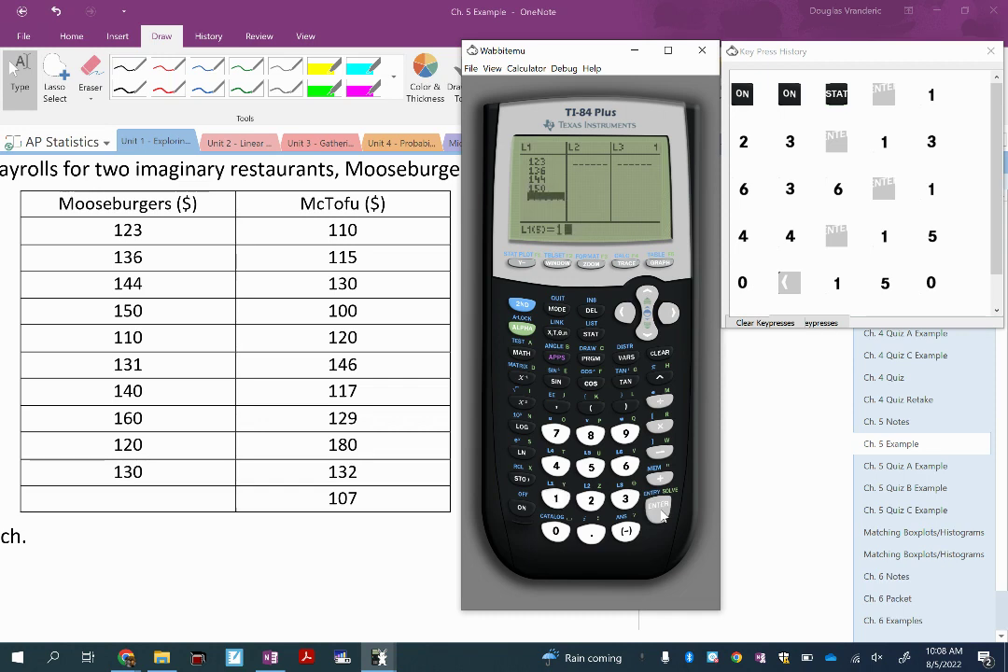
pyautogui.write('10')
pyautogui.click(659, 511)
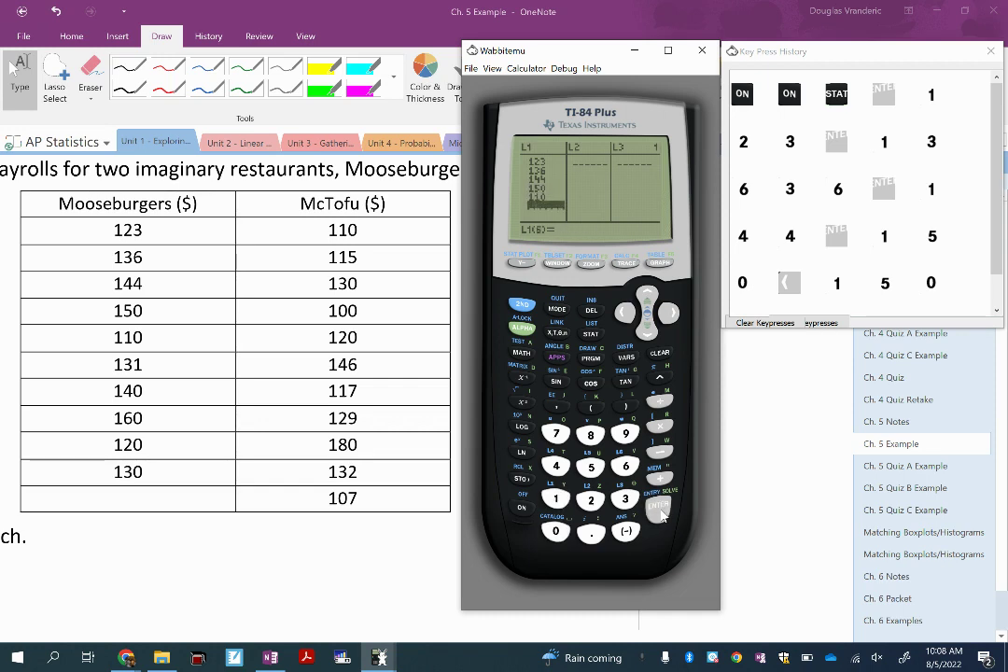
pyautogui.write('131')
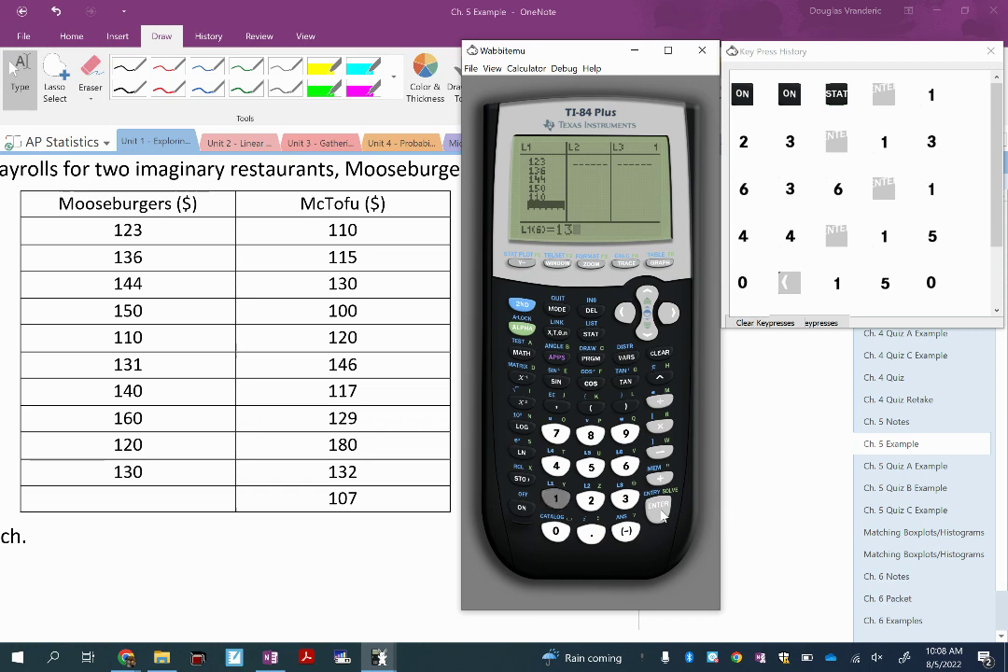
pyautogui.click(658, 511)
pyautogui.write('1')
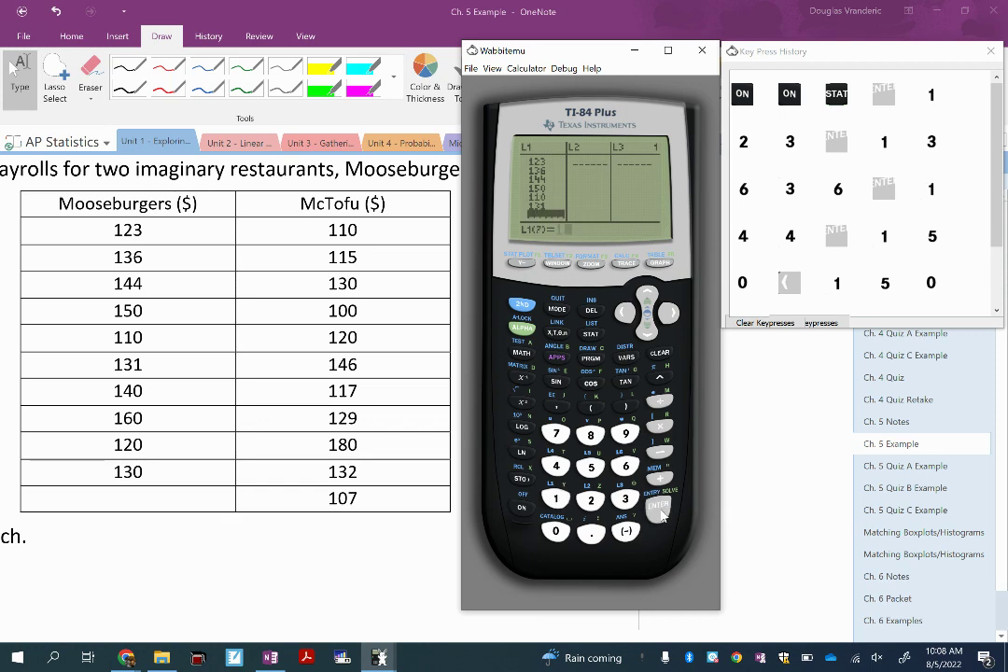
pyautogui.write('40')
pyautogui.click(659, 511)
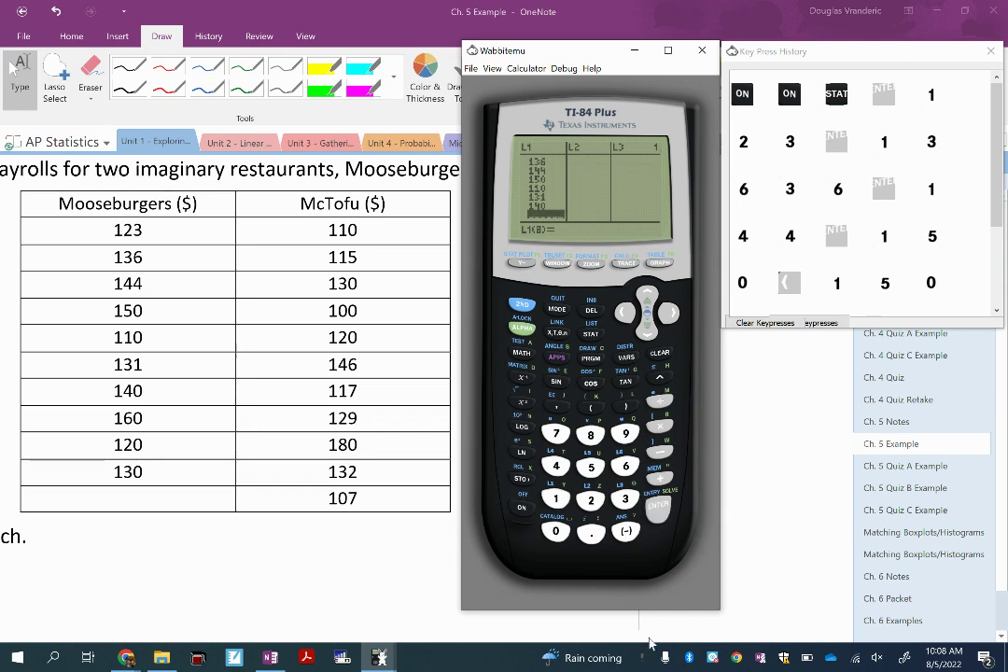
# Complete list L1 with the last three Mooseburgers payrolls, 160, 120 and 130.
pyautogui.write('1')
pyautogui.click(550, 657)
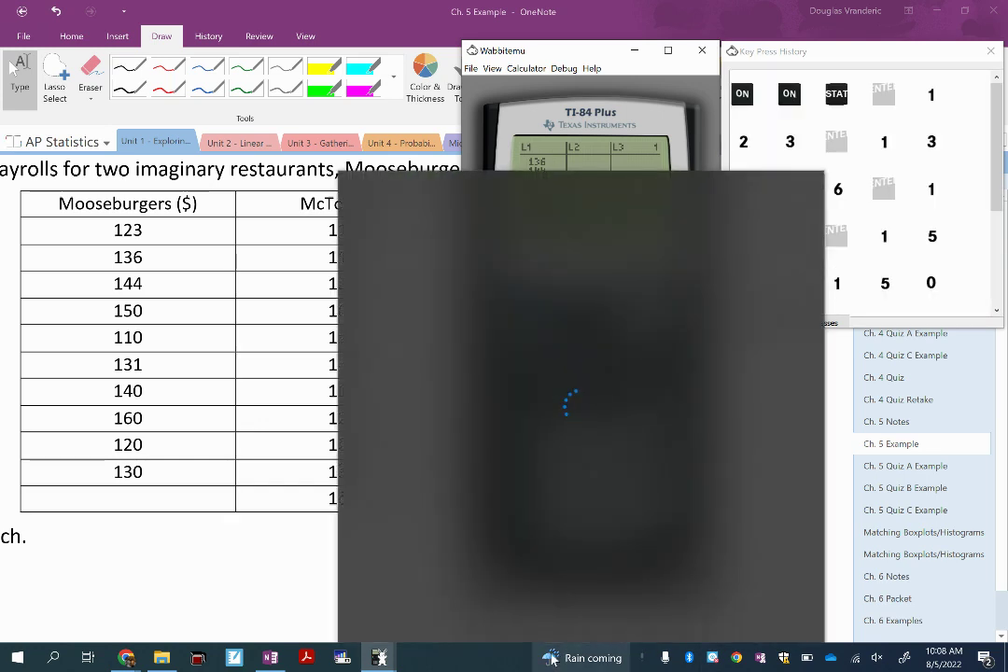
pyautogui.click(325, 544)
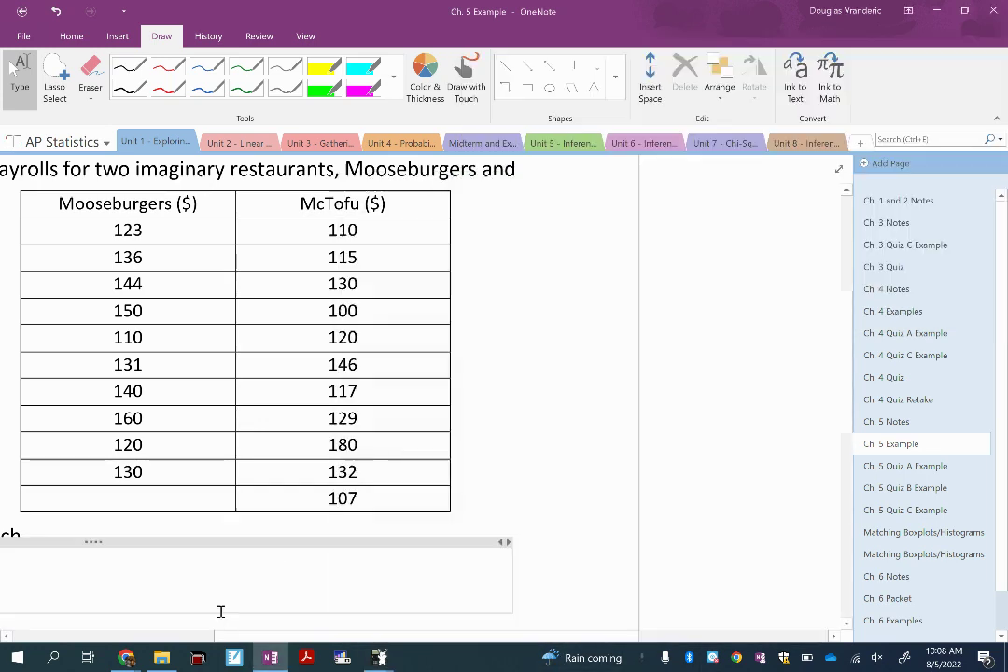
pyautogui.click(341, 658)
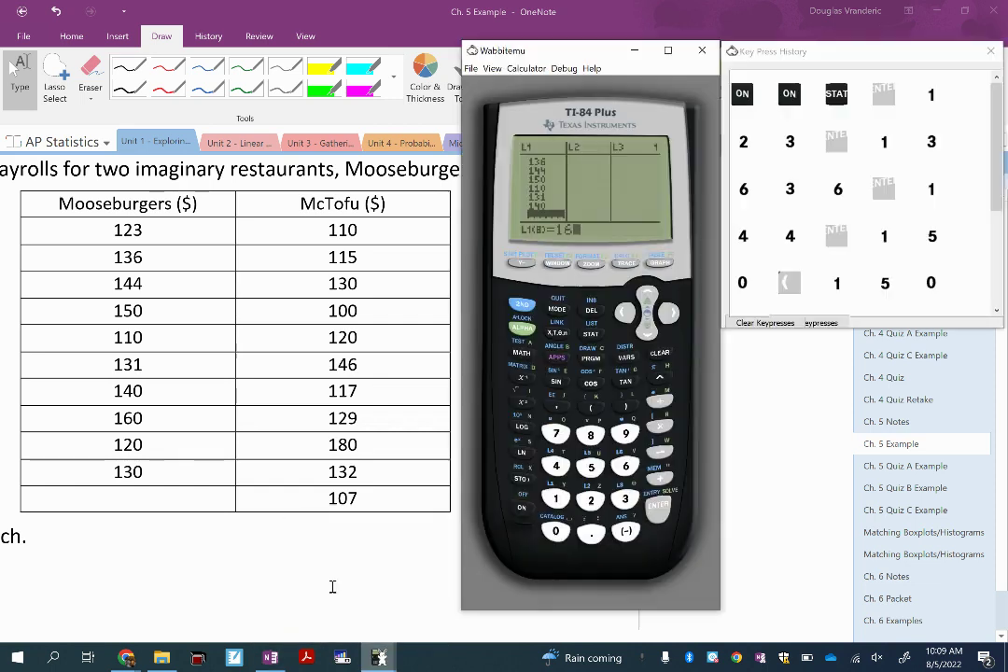
pyautogui.write('0')
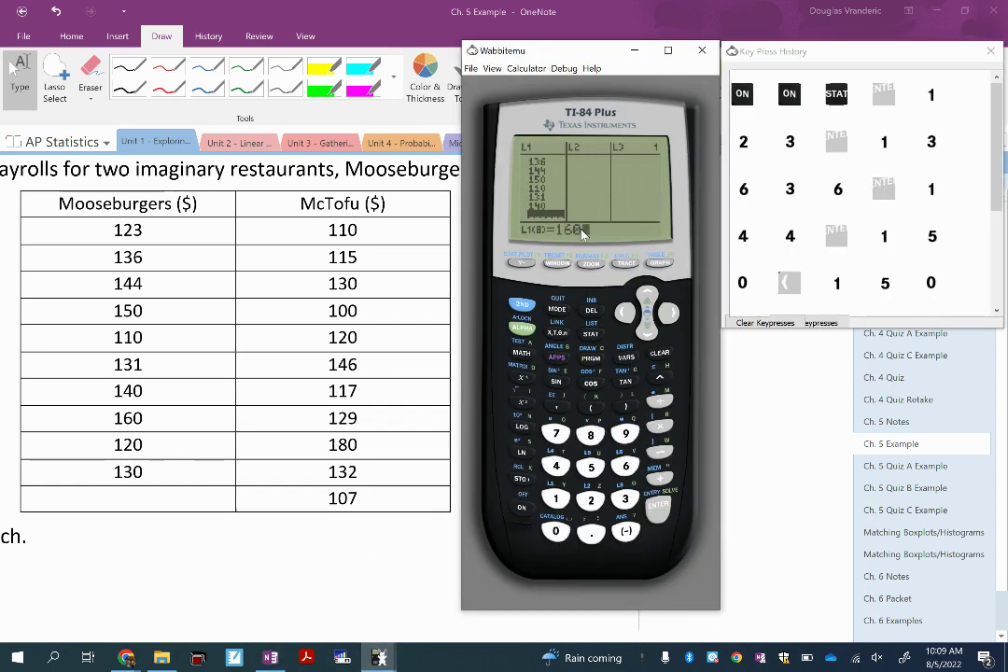
pyautogui.press('Return')
pyautogui.write('120')
pyautogui.press('Return')
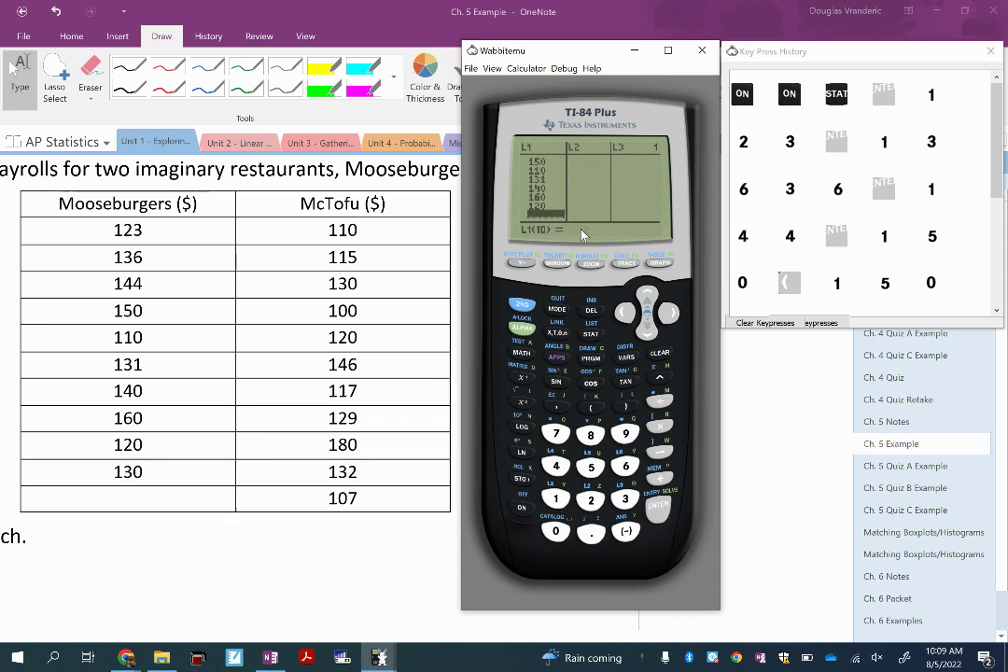
pyautogui.write('130')
pyautogui.press('Return')
# Enter the first three McTofu payrolls, 110, 115 and 130, at the start of list L2.
pyautogui.press('Right')
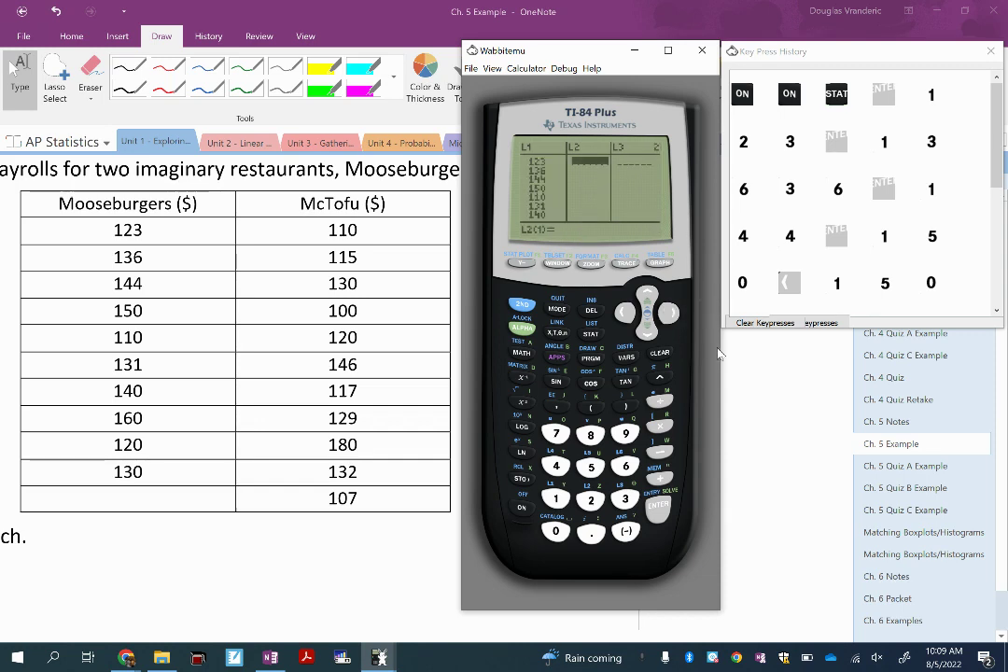
pyautogui.write('110')
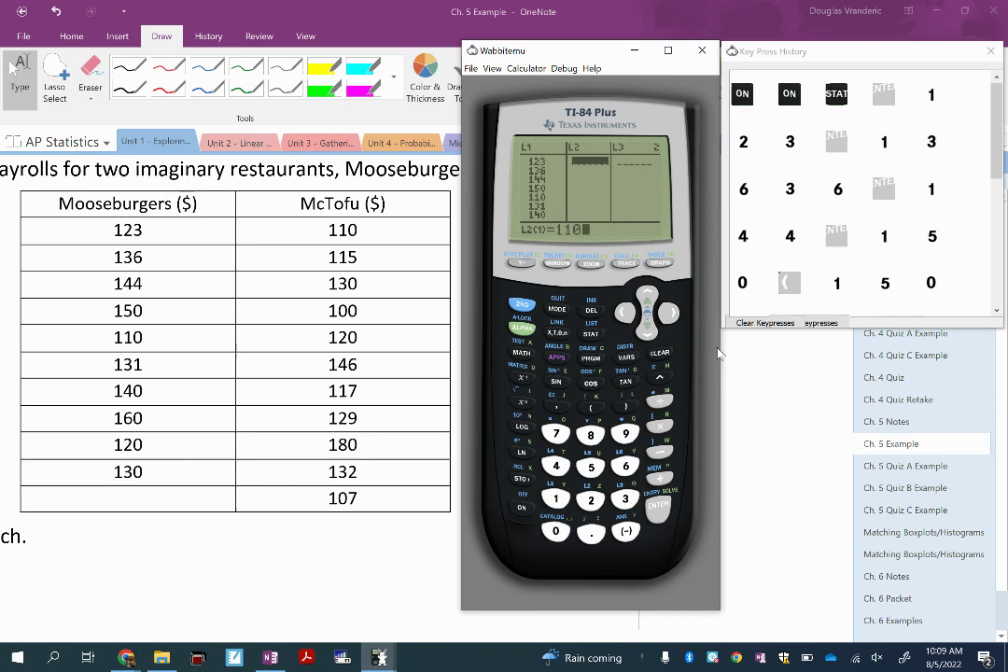
pyautogui.press('Return')
pyautogui.write('1')
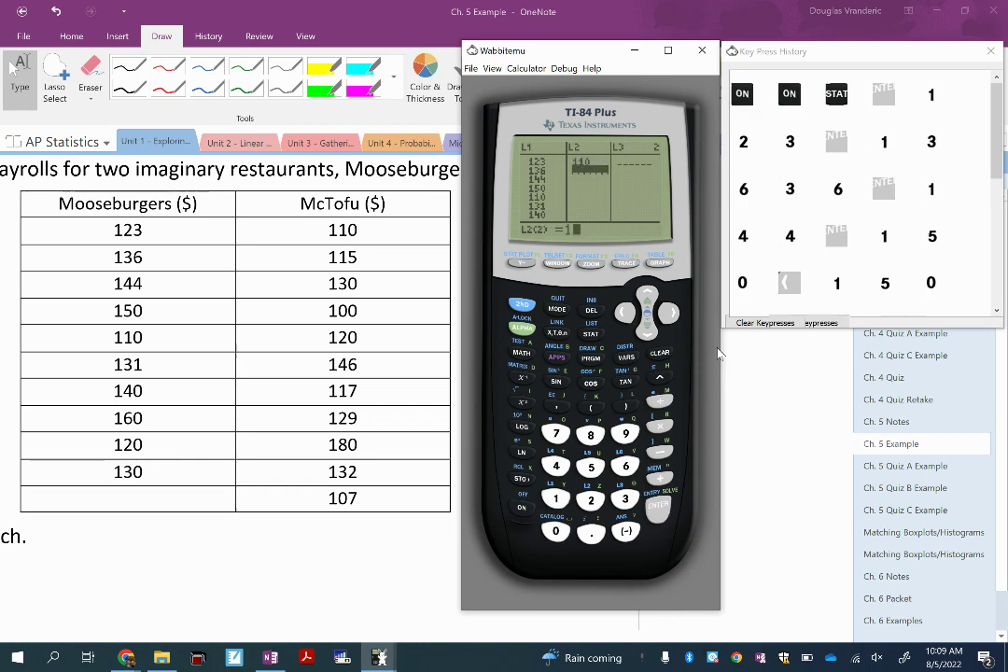
pyautogui.write('1')
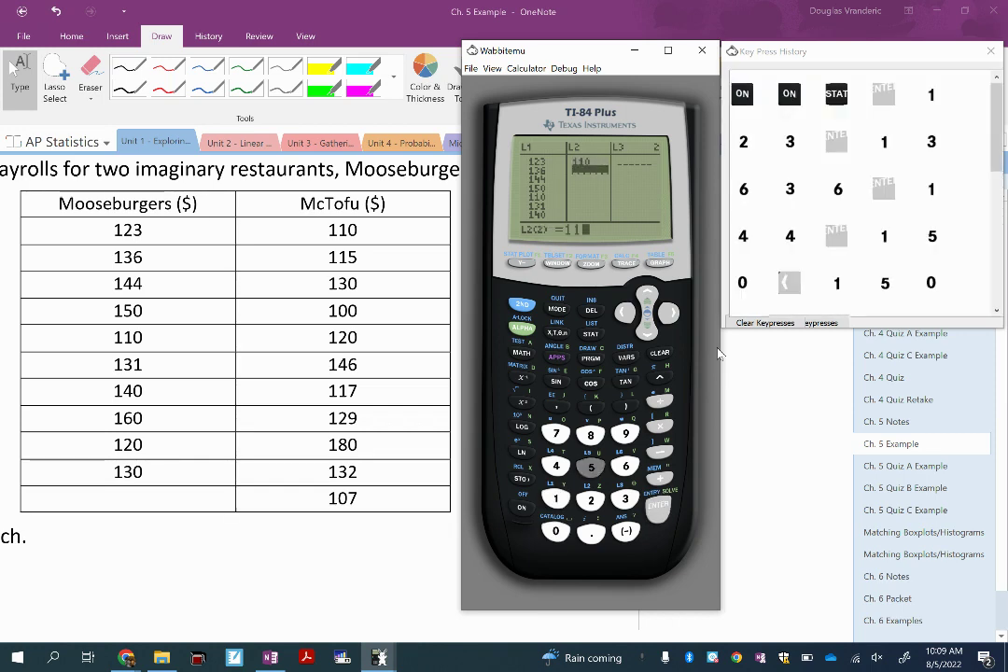
pyautogui.write('5')
pyautogui.press('Return')
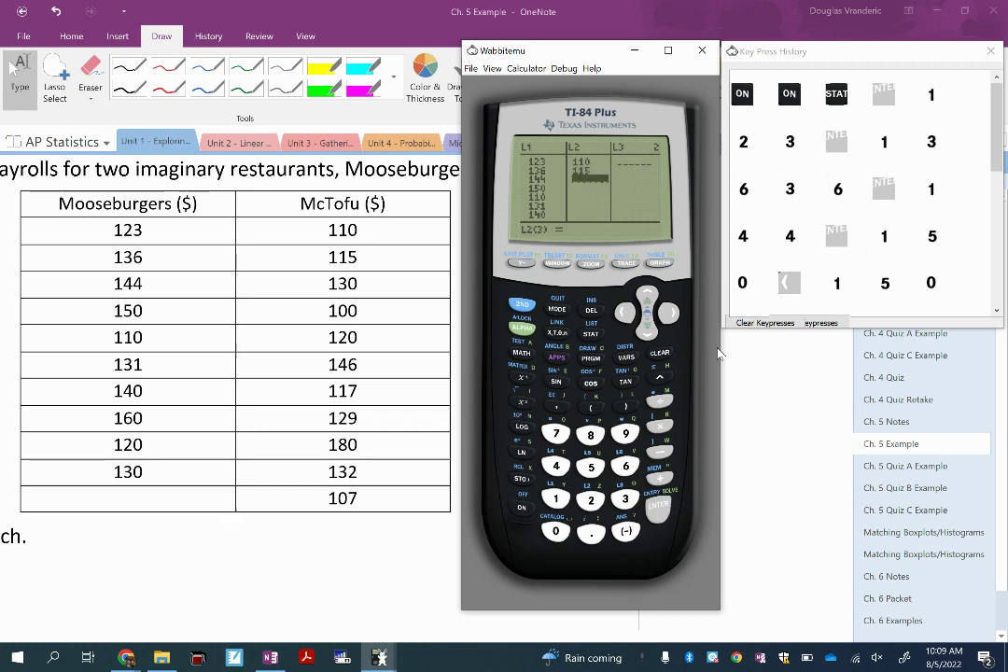
pyautogui.write('13')
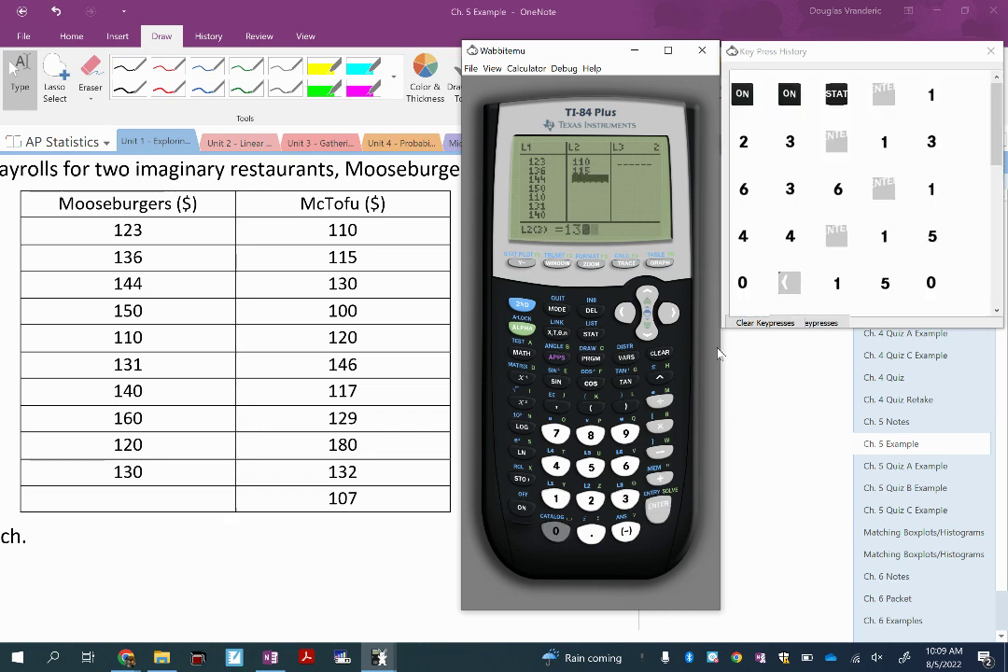
pyautogui.write('0')
pyautogui.press('Return')
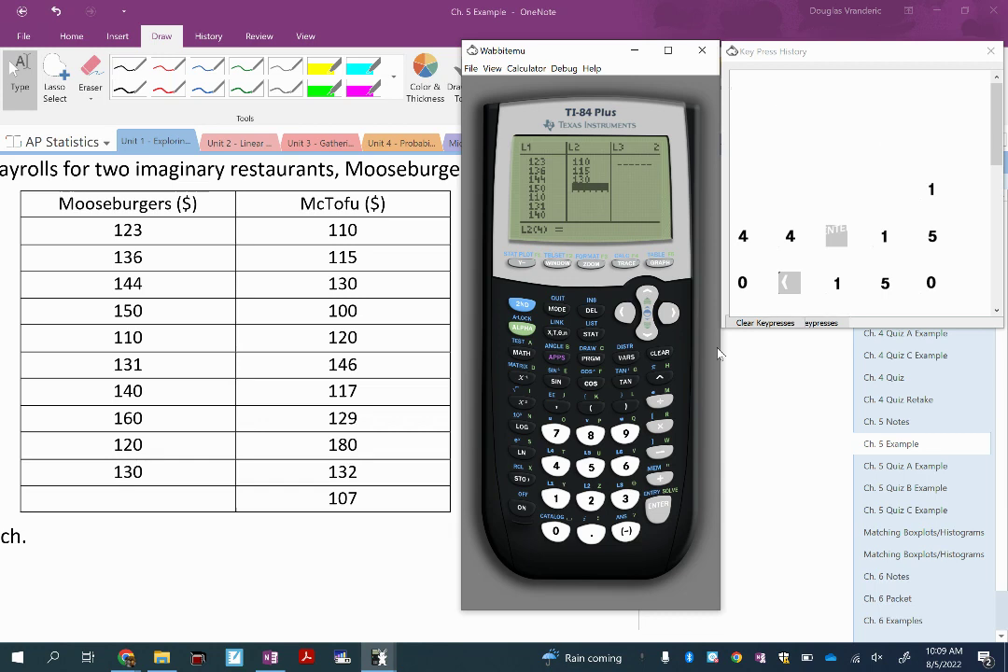
# Add the fourth to sixth McTofu payrolls, 100, 120 and 146, to list L2.
pyautogui.write('100')
pyautogui.press('Return')
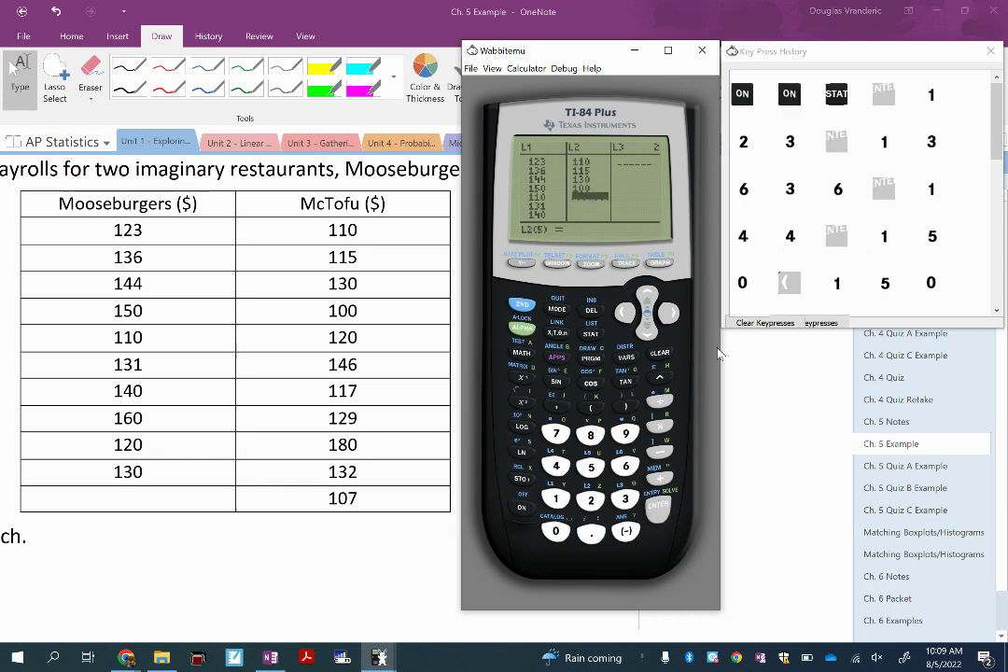
pyautogui.write('120')
pyautogui.press('Return')
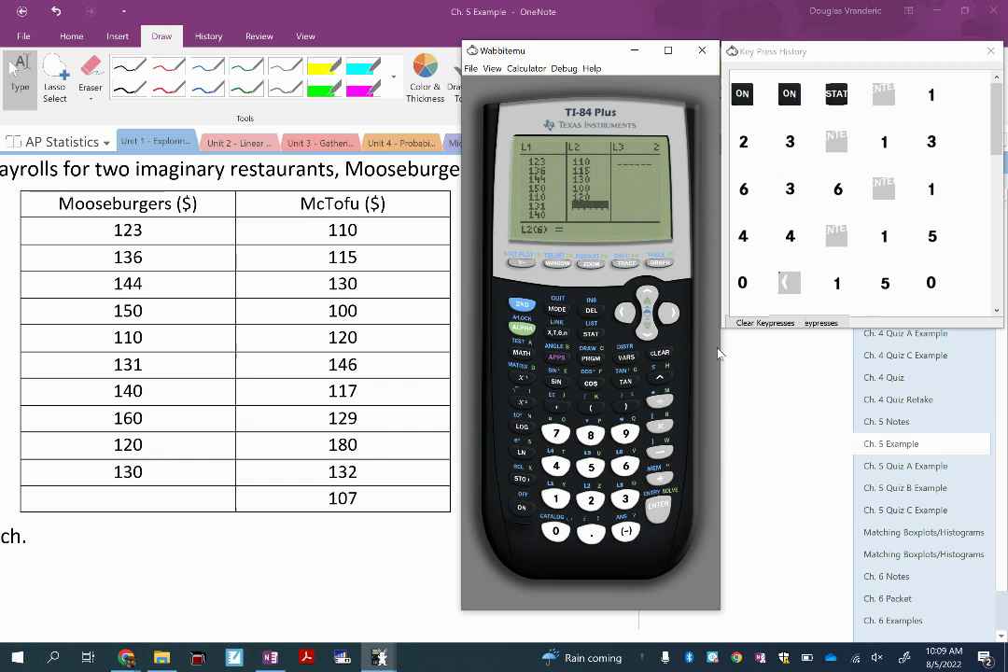
pyautogui.write('146')
pyautogui.press('Return')
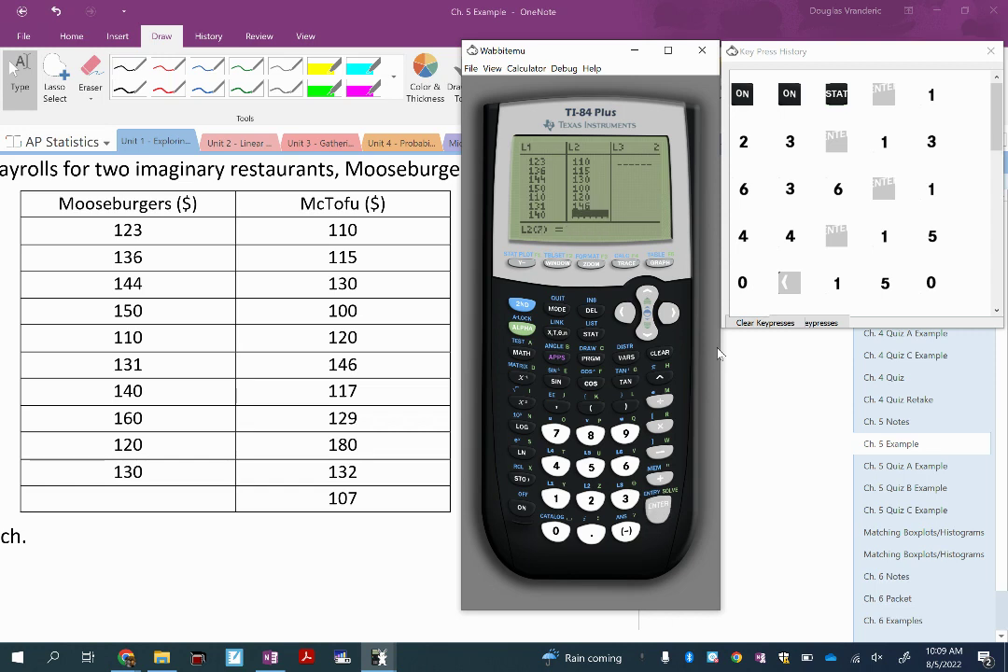
# Add the seventh to ninth McTofu payrolls, 117, 129 and 180, to list L2.
pyautogui.write('11')
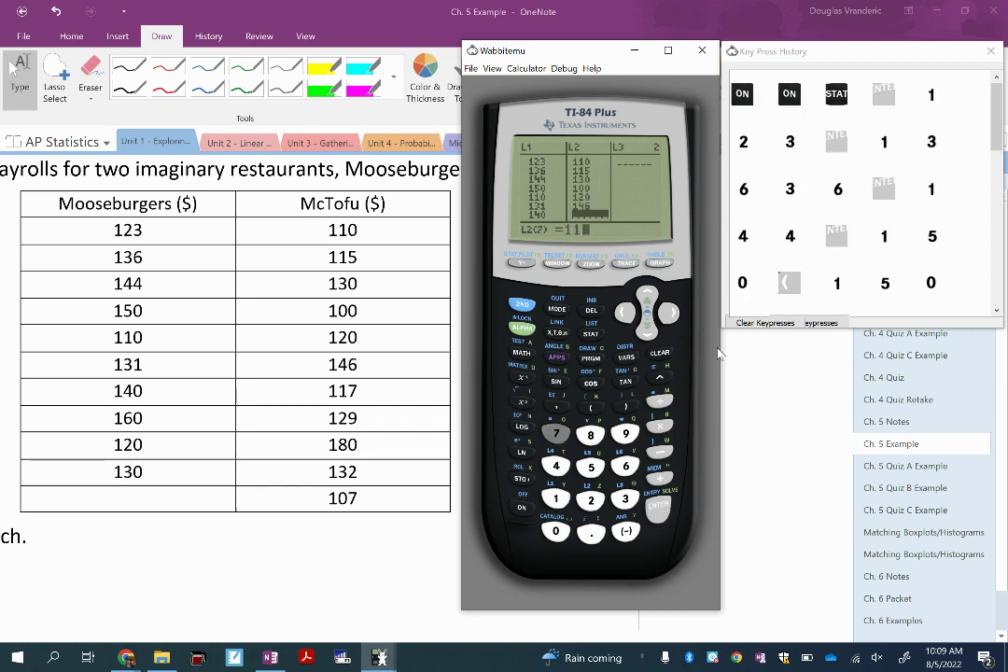
pyautogui.write('7')
pyautogui.press('Return')
pyautogui.write('12')
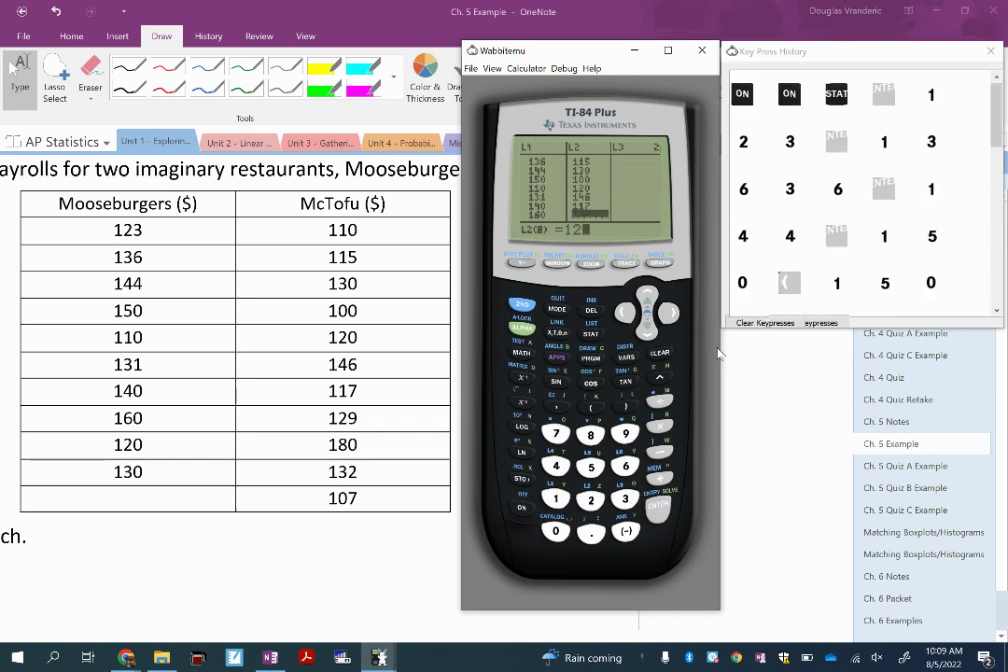
pyautogui.write('9')
pyautogui.press('Return')
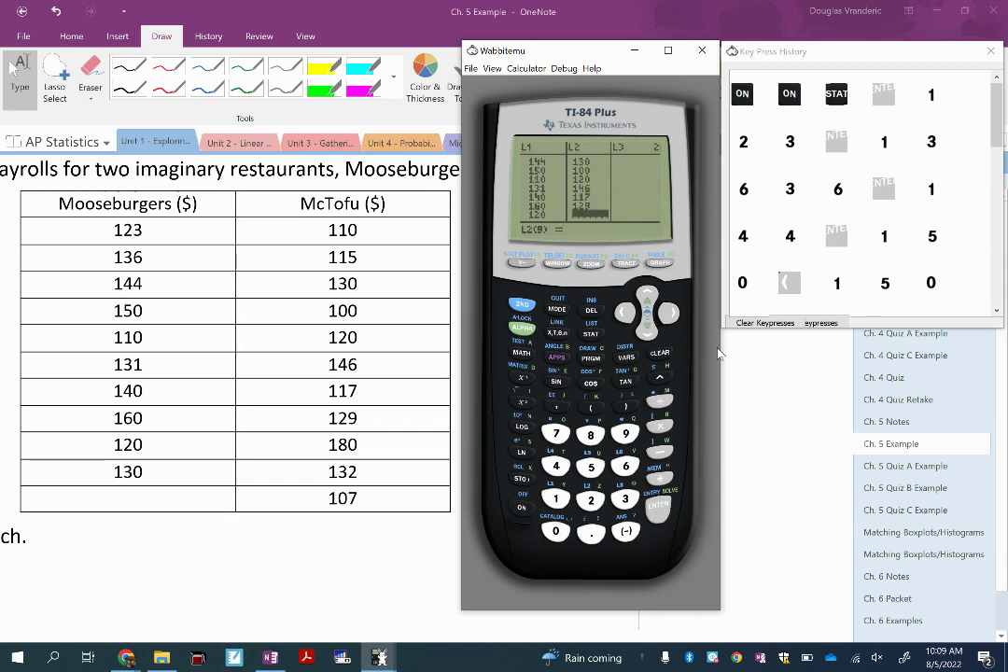
pyautogui.write('180')
pyautogui.press('Return')
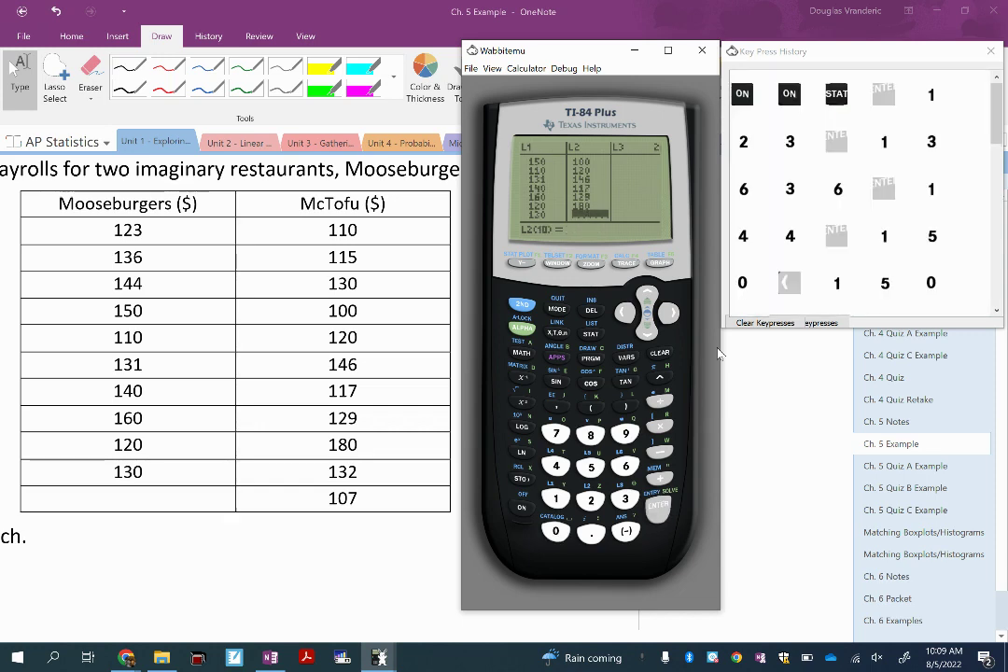
# Complete list L2 with the last two McTofu payrolls, 132 and 107.
pyautogui.write('13')
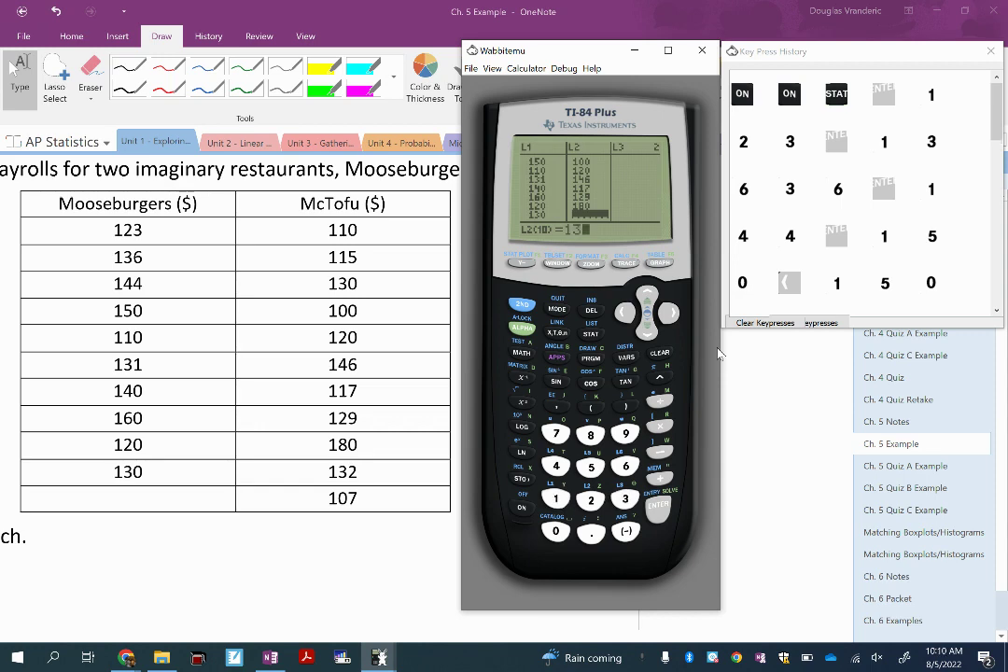
pyautogui.write('2')
pyautogui.press('Return')
pyautogui.write('1')
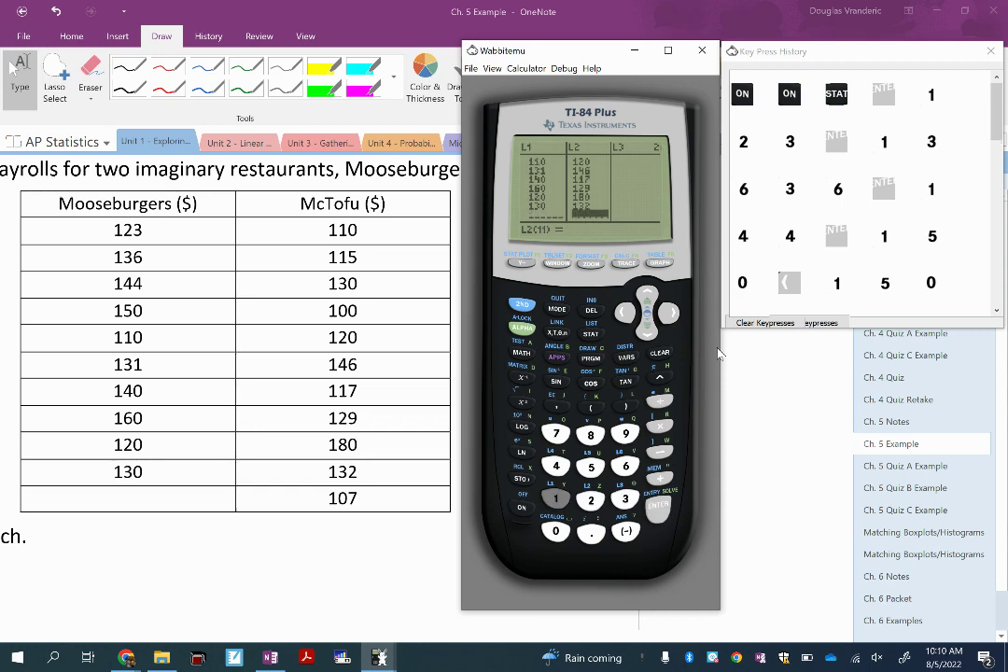
pyautogui.write('07')
pyautogui.press('Return')
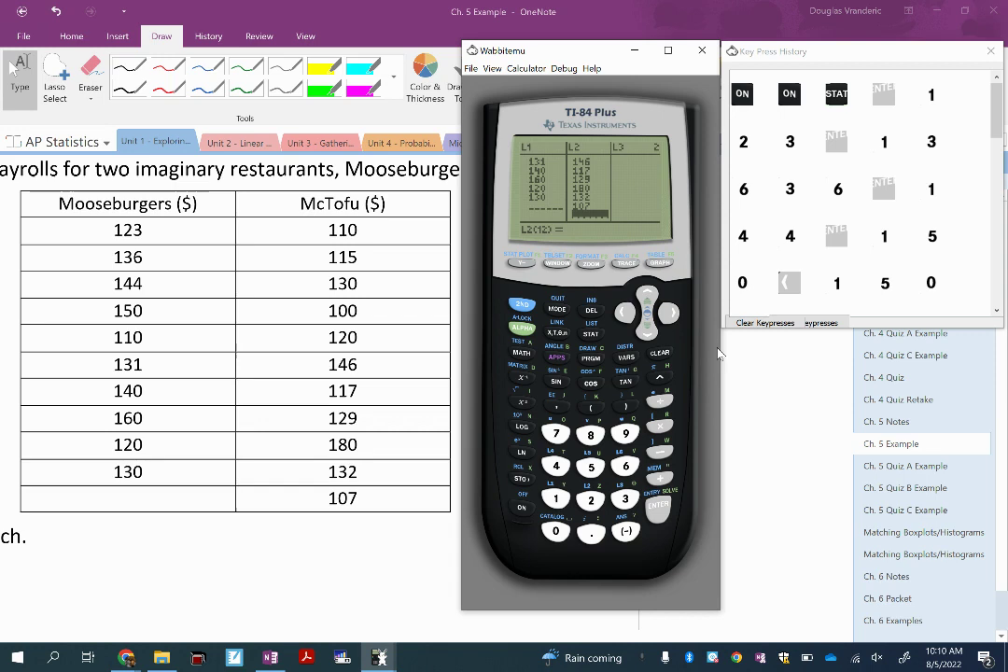
# Run 1-Var Stats on list L1 and display the five-number summary from minX to maxX.
pyautogui.click(590, 333)
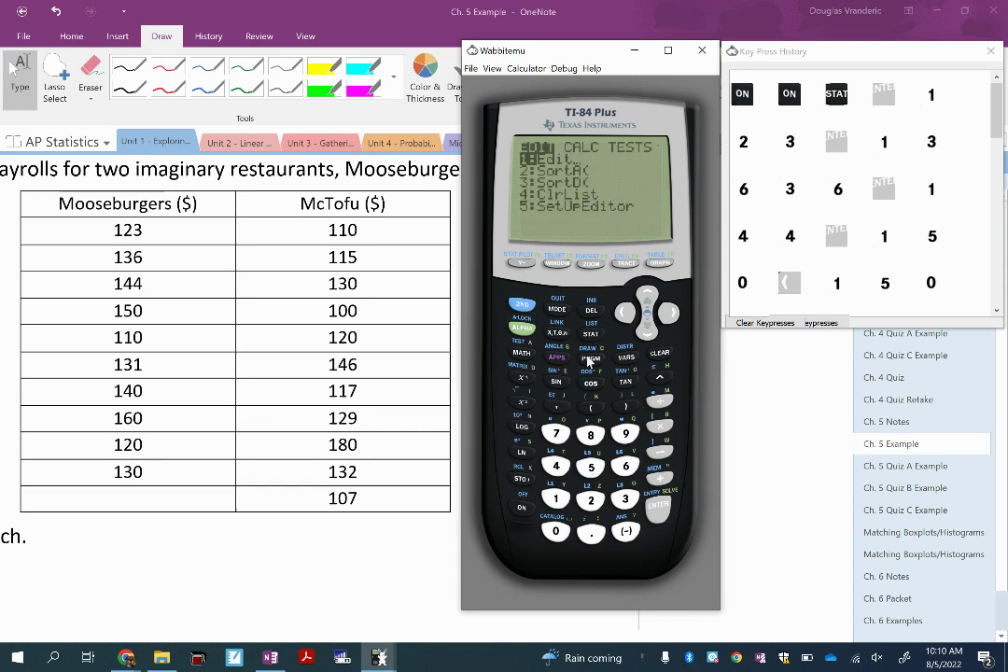
pyautogui.click(669, 318)
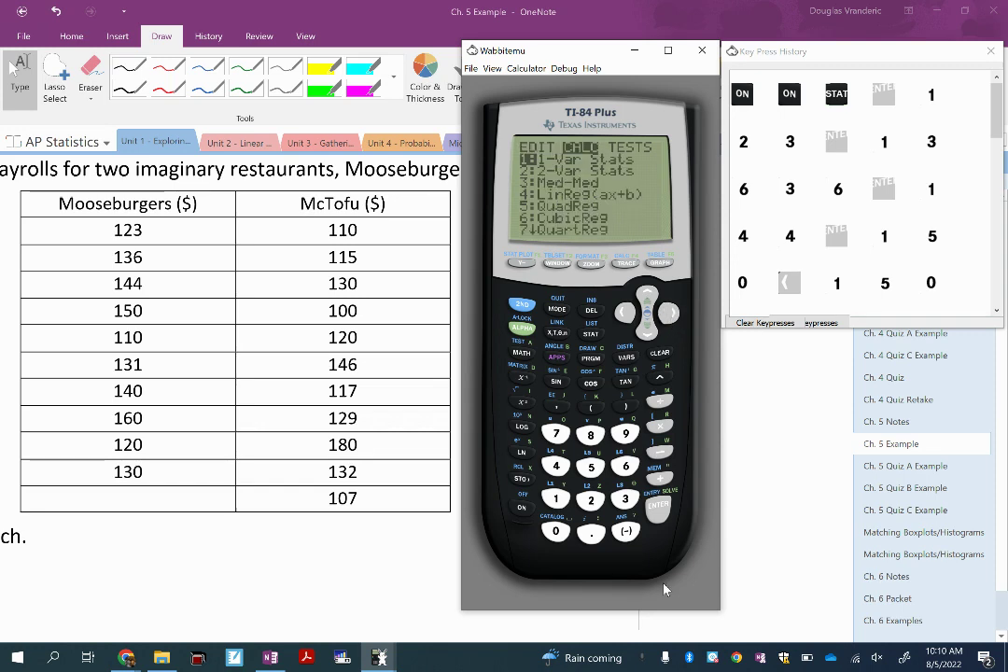
pyautogui.click(660, 509)
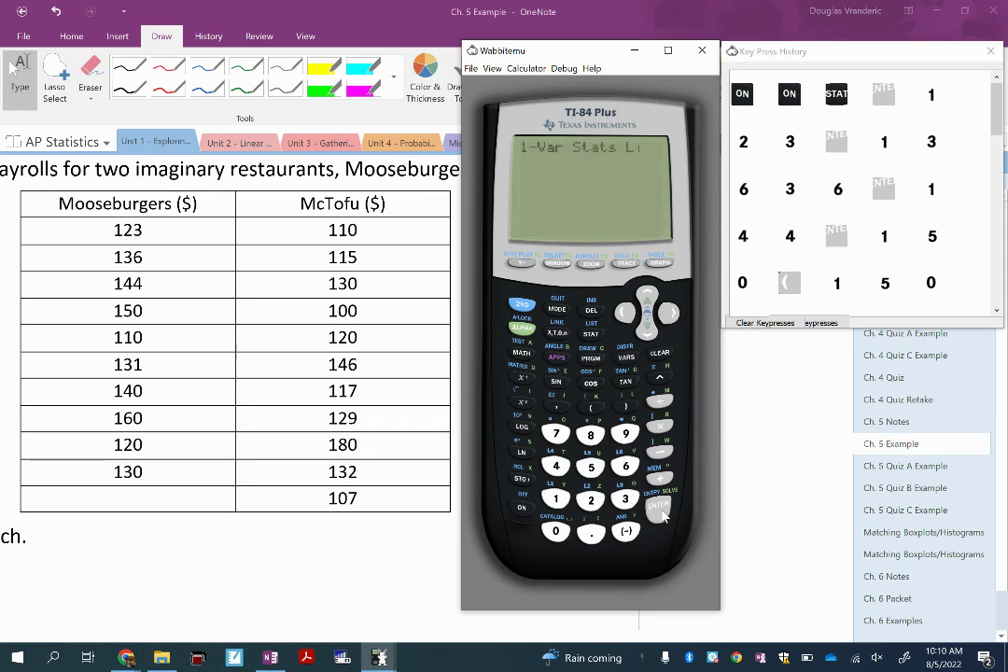
pyautogui.click(660, 510)
pyautogui.click(645, 334)
pyautogui.click(645, 334)
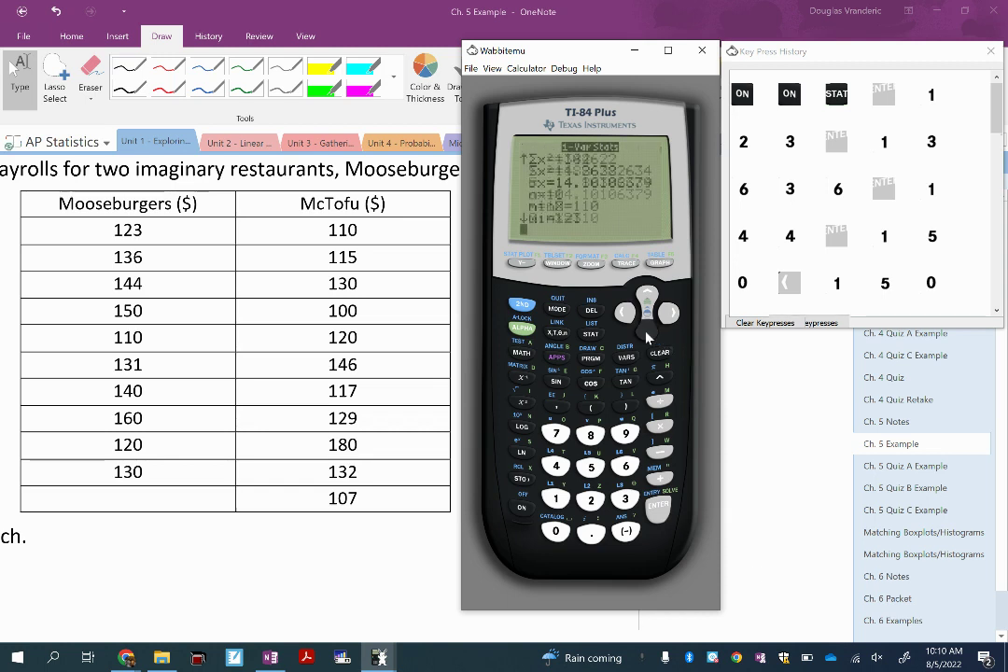
pyautogui.click(645, 334)
pyautogui.click(646, 334)
pyautogui.click(645, 334)
pyautogui.click(646, 334)
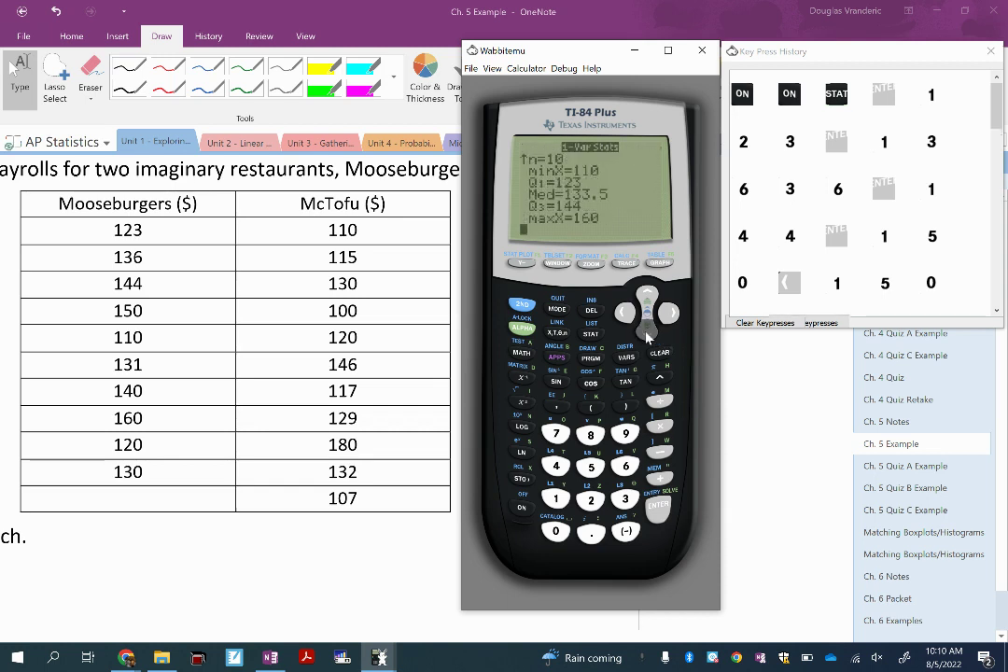
# Switch to OneNote and show the worksheet in full-page view with the blank space beside the Mooseburgers payrolls.
pyautogui.click(272, 599)
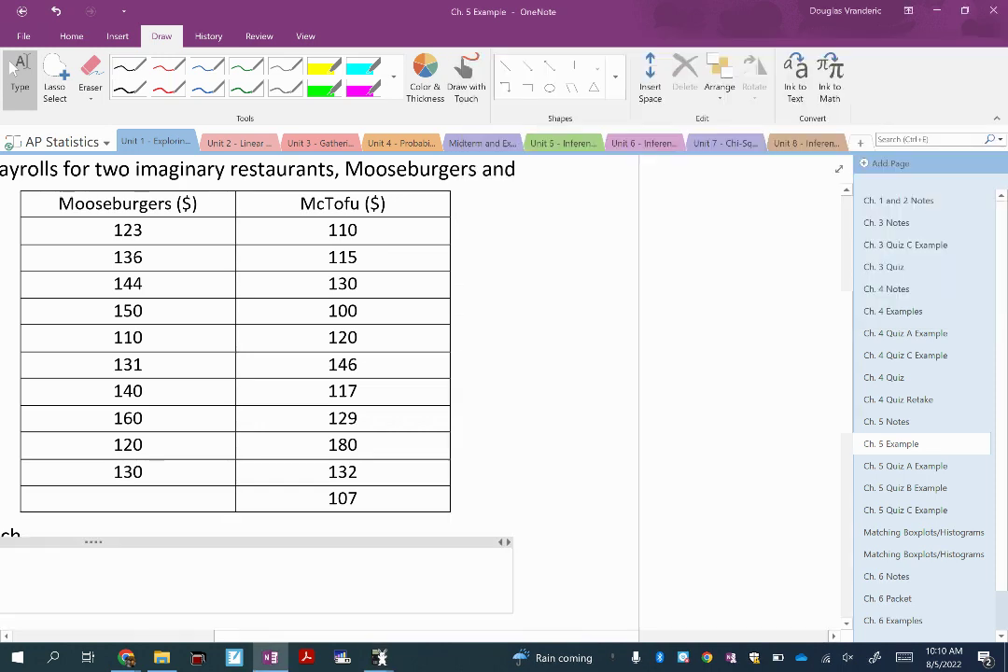
pyautogui.click(838, 168)
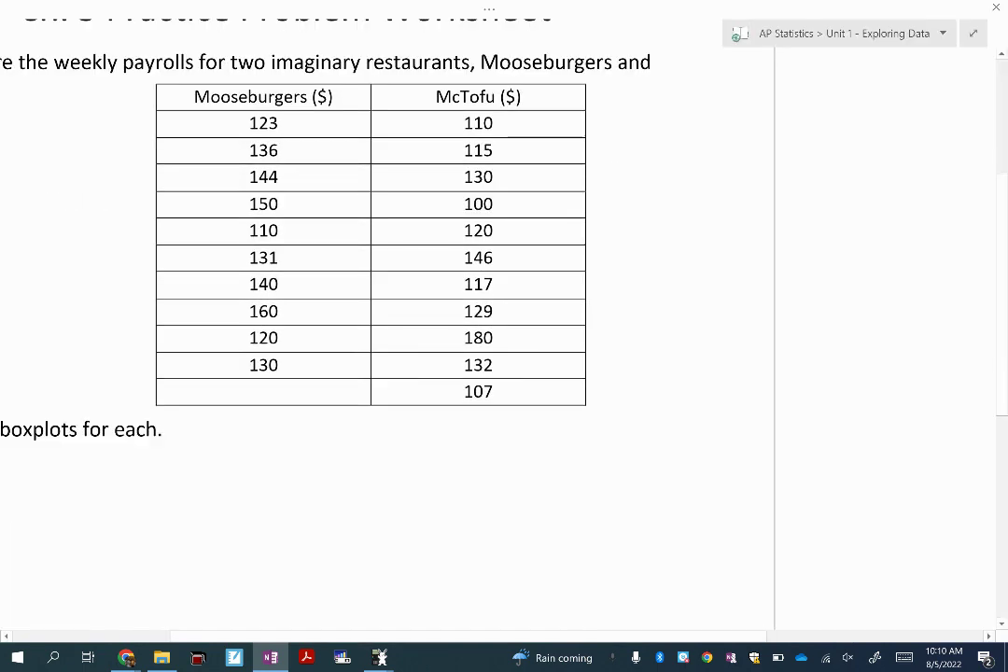
pyautogui.scroll(3, 503, 336)
pyautogui.scroll(-2, 504, 336)
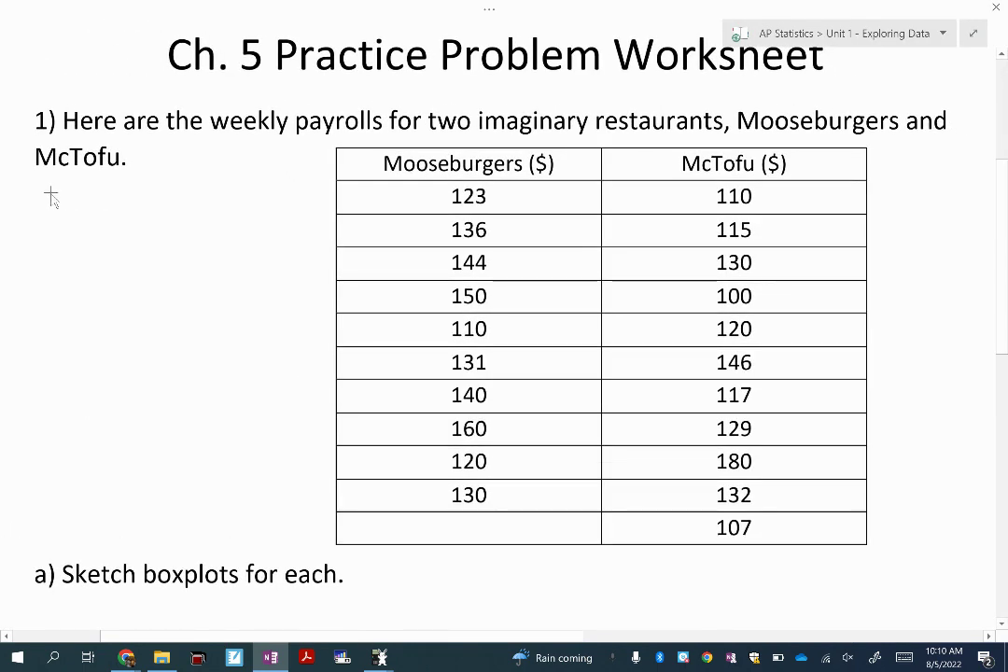
pyautogui.click(973, 33)
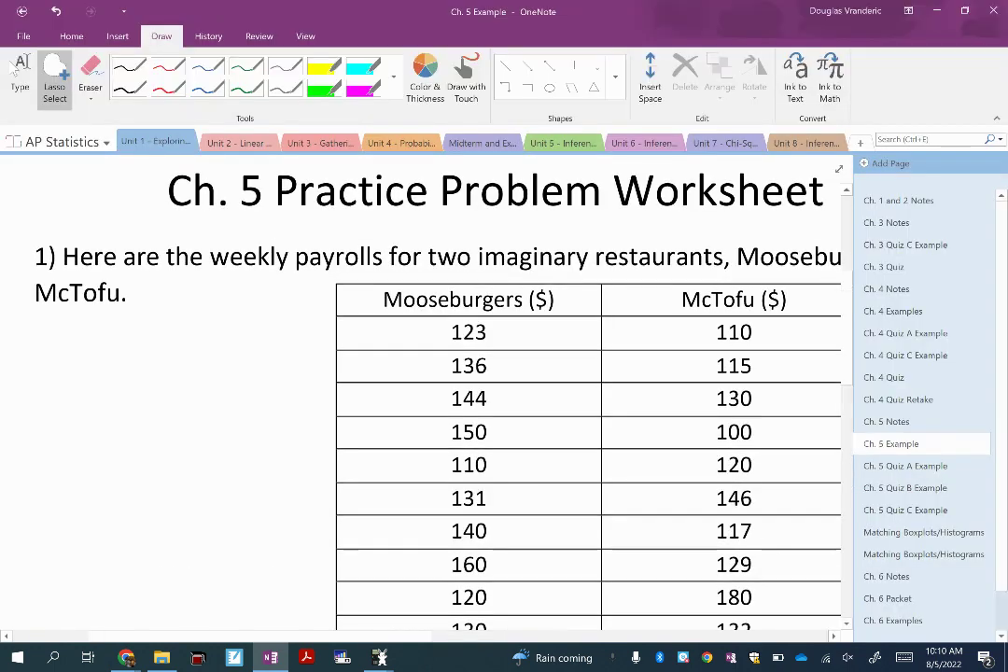
pyautogui.scroll(-2, 420, 373)
pyautogui.hscroll(-2, 420, 373)
pyautogui.click(839, 169)
pyautogui.scroll(2, 840, 169)
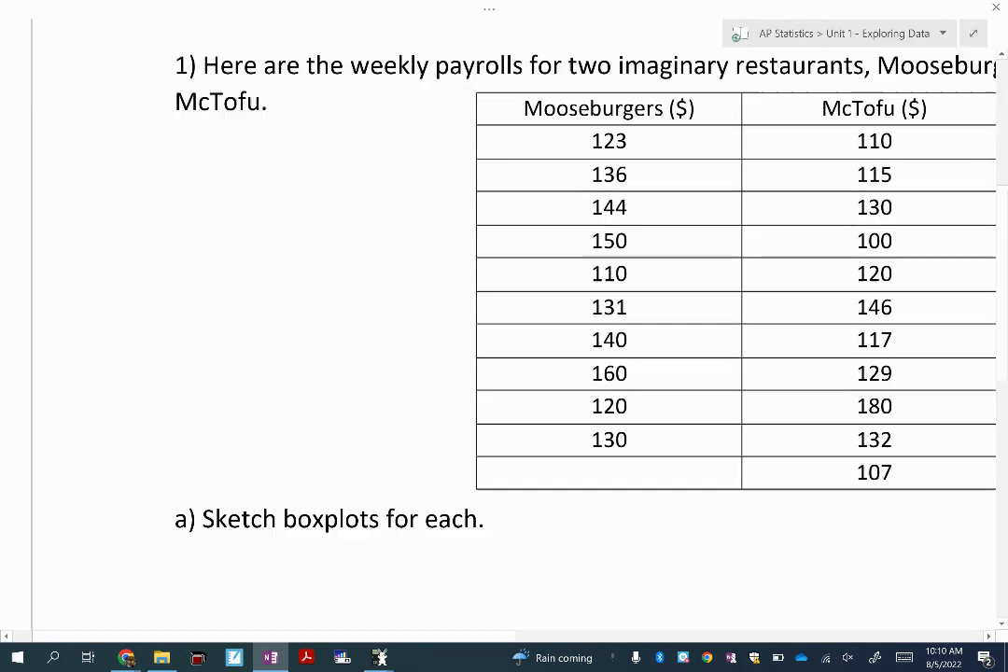
# Handwrite the heading "5 # Summary" in the blank space beside the Mooseburgers payrolls.
pyautogui.moveTo(98, 156)
pyautogui.mouseDown()
pyautogui.moveTo(75, 171)
pyautogui.moveTo(66, 199)
pyautogui.moveTo(115, 194)
pyautogui.mouseUp()
pyautogui.moveTo(137, 157); pyautogui.dragTo(126, 194)
pyautogui.moveTo(112, 176)
pyautogui.mouseDown()
pyautogui.moveTo(133, 173)
pyautogui.moveTo(131, 182)
pyautogui.mouseUp()
pyautogui.moveTo(189, 162); pyautogui.dragTo(172, 189)
pyautogui.moveTo(194, 175); pyautogui.dragTo(243, 187)
pyautogui.moveTo(248, 187); pyautogui.dragTo(271, 187)
pyautogui.moveTo(288, 177)
pyautogui.mouseDown()
pyautogui.moveTo(290, 186)
pyautogui.moveTo(323, 188)
pyautogui.mouseUp()
pyautogui.moveTo(332, 171); pyautogui.dragTo(320, 200)
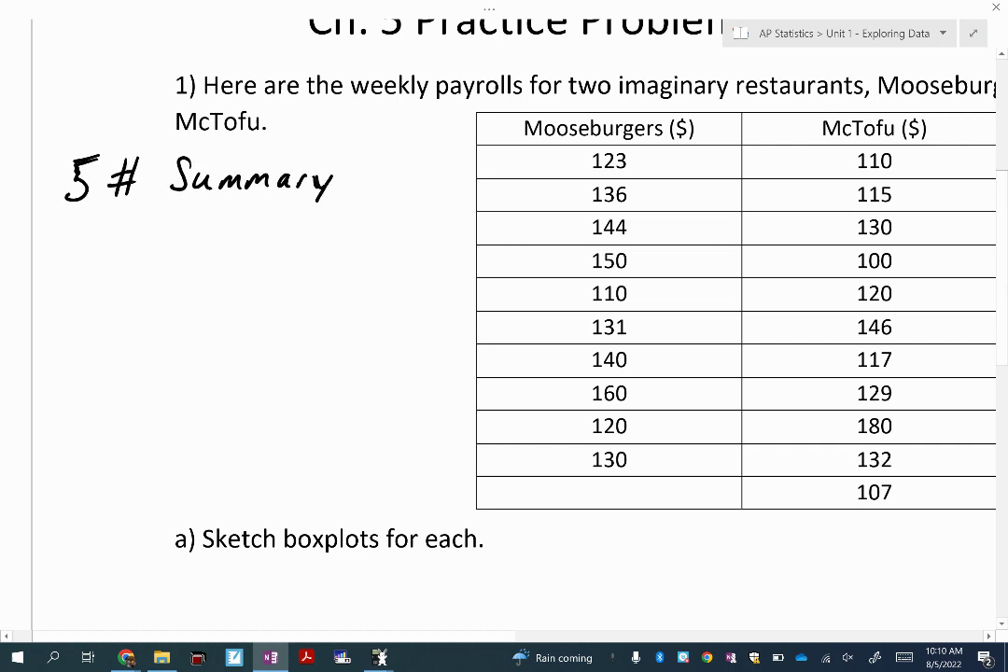
# Check the L1 statistics in Wabbitemu and handwrite the minimum, "min.: 110", under the Mooseburgers summary heading in OneNote.
pyautogui.click(379, 657)
pyautogui.click(332, 607)
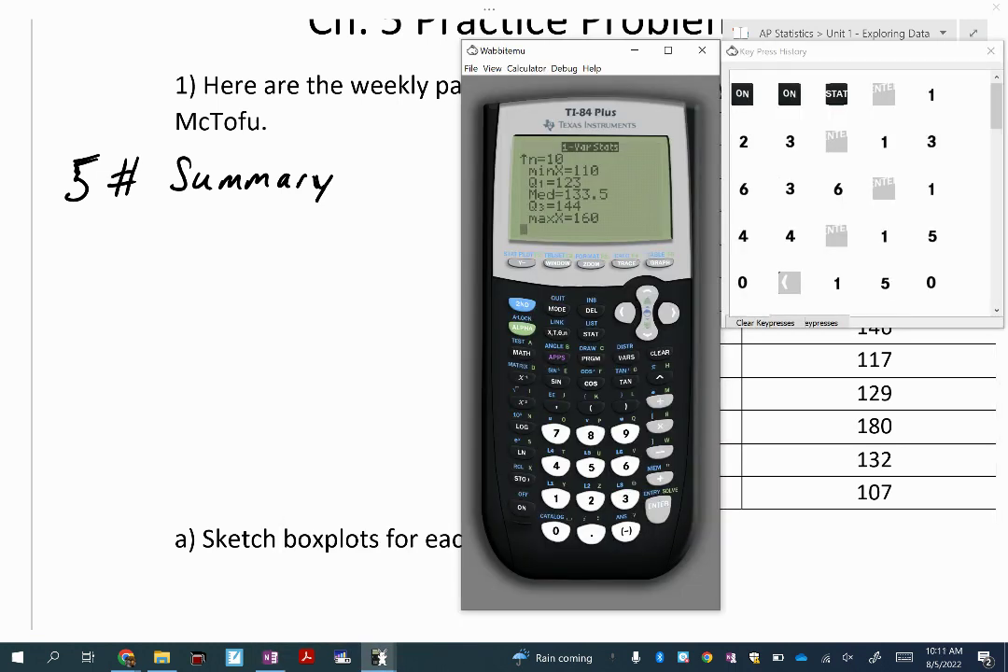
pyautogui.click(442, 193)
pyautogui.moveTo(63, 250); pyautogui.dragTo(92, 249)
pyautogui.moveTo(96, 249); pyautogui.dragTo(109, 248)
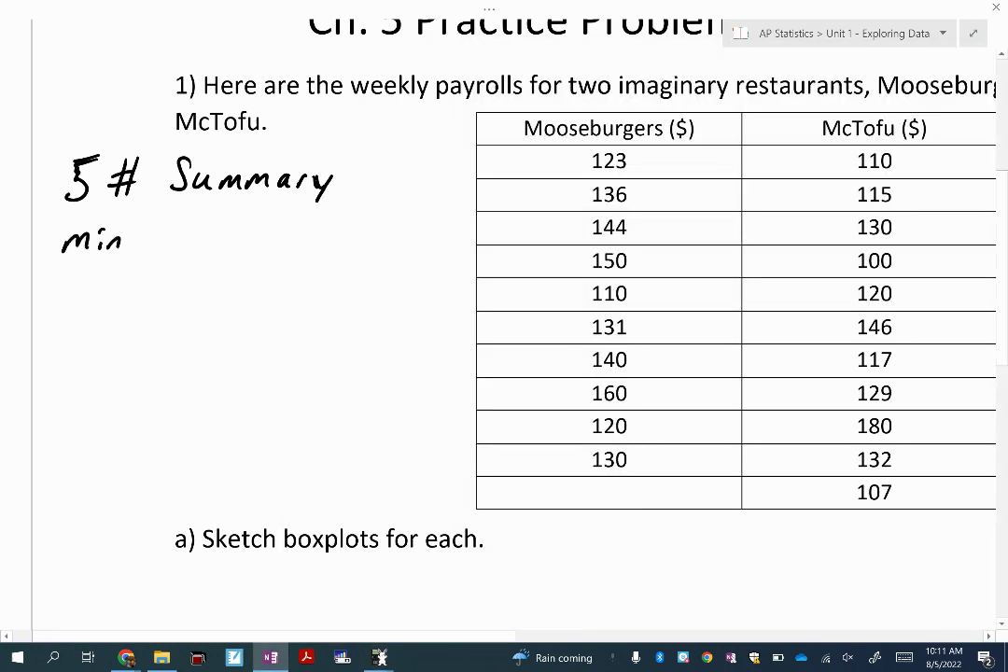
pyautogui.click(112, 247)
pyautogui.click(129, 236)
pyautogui.moveTo(180, 224); pyautogui.dragTo(179, 245)
pyautogui.moveTo(195, 224)
pyautogui.mouseDown()
pyautogui.moveTo(193, 245)
pyautogui.moveTo(218, 235)
pyautogui.mouseUp()
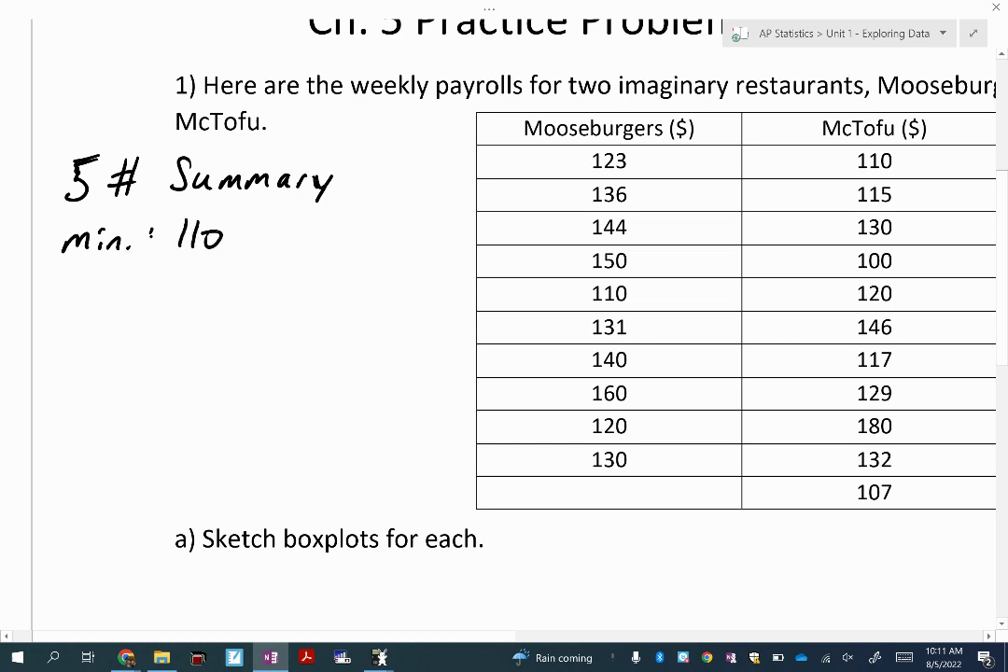
# Check the first quartile in Wabbitemu and handwrite "Q1: 123" below the minimum in OneNote.
pyautogui.hotkey('alt', 'Tab')
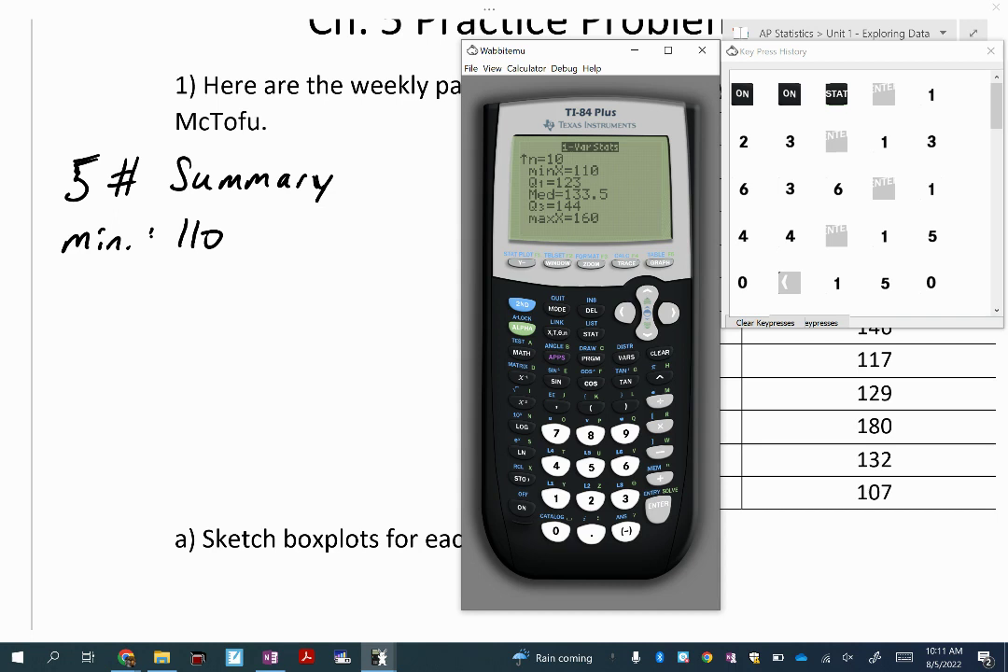
pyautogui.hotkey('alt', 'Tab')
pyautogui.moveTo(86, 279); pyautogui.dragTo(97, 309)
pyautogui.moveTo(108, 298)
pyautogui.mouseDown()
pyautogui.moveTo(108, 319)
pyautogui.moveTo(147, 296)
pyautogui.mouseUp()
pyautogui.moveTo(177, 279); pyautogui.dragTo(173, 301)
pyautogui.moveTo(190, 282); pyautogui.dragTo(211, 296)
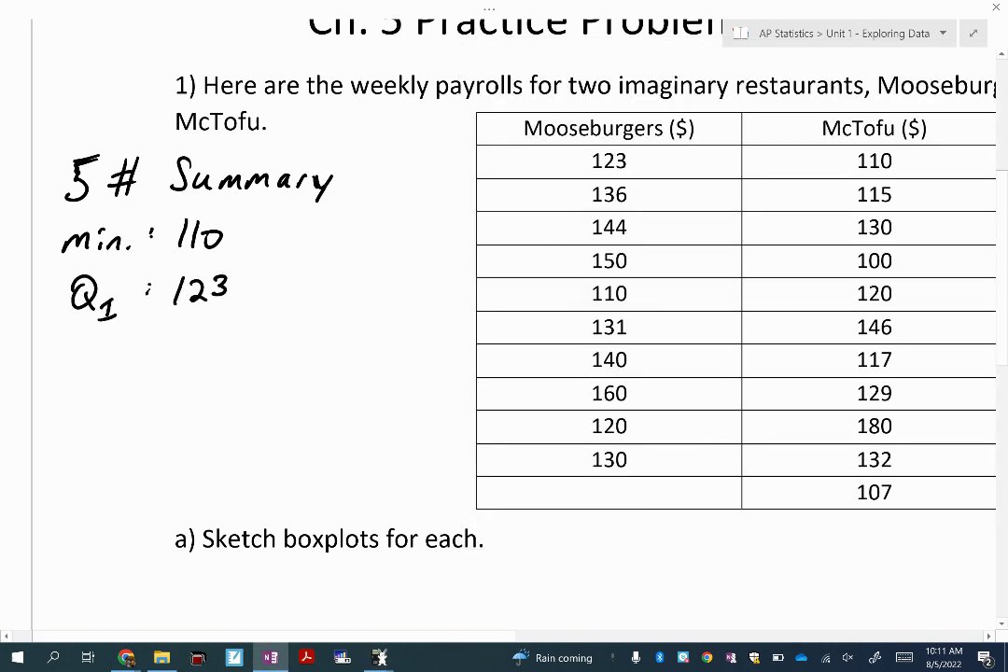
# Add dollar signs before 110 and 123, and handwrite the labels Med, Q3 and Max below Q1.
pyautogui.moveTo(171, 222); pyautogui.dragTo(165, 239)
pyautogui.moveTo(165, 281); pyautogui.dragTo(159, 305)
pyautogui.moveTo(52, 370)
pyautogui.mouseDown()
pyautogui.moveTo(105, 370)
pyautogui.moveTo(78, 398)
pyautogui.mouseUp()
pyautogui.click(124, 360)
pyautogui.moveTo(82, 413); pyautogui.dragTo(105, 421)
pyautogui.moveTo(60, 466)
pyautogui.mouseDown()
pyautogui.moveTo(85, 453)
pyautogui.moveTo(125, 464)
pyautogui.mouseUp()
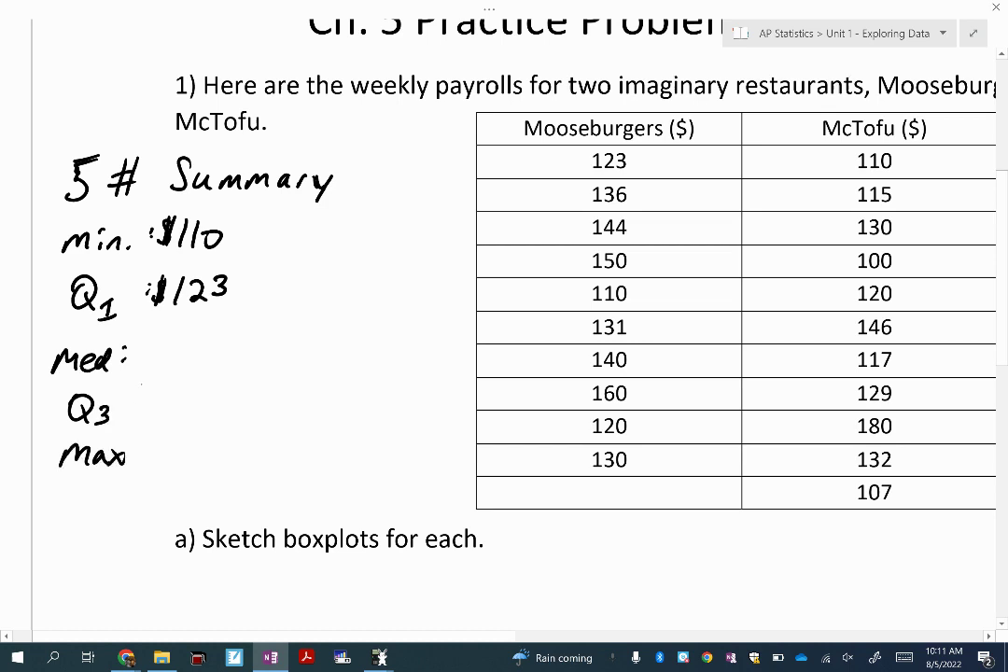
# Check the median in Wabbitemu and handwrite $133.50 beside the Med label in OneNote.
pyautogui.click(377, 657)
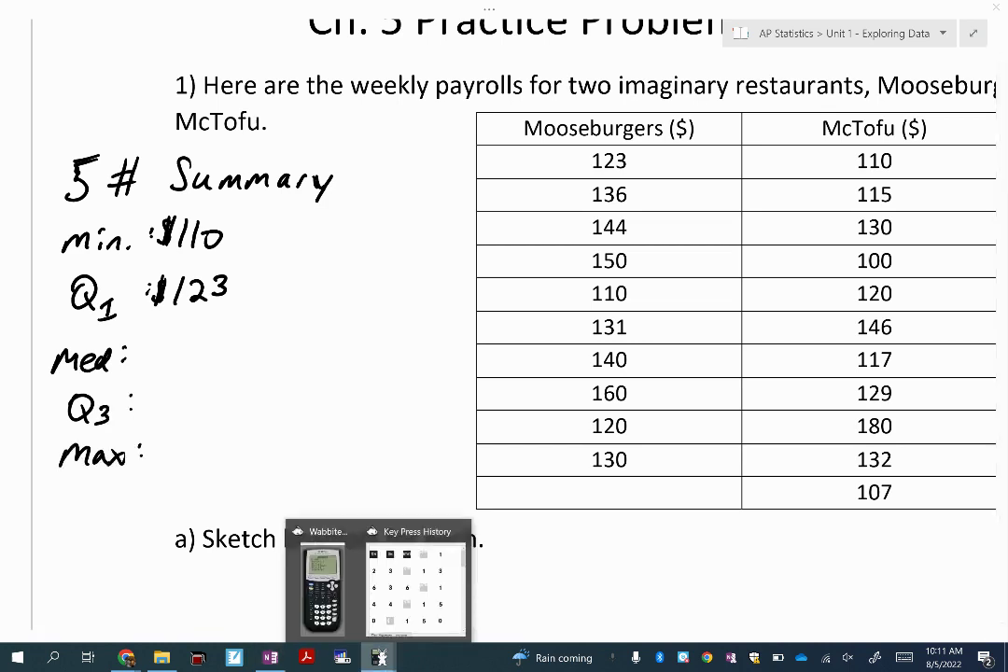
pyautogui.click(325, 592)
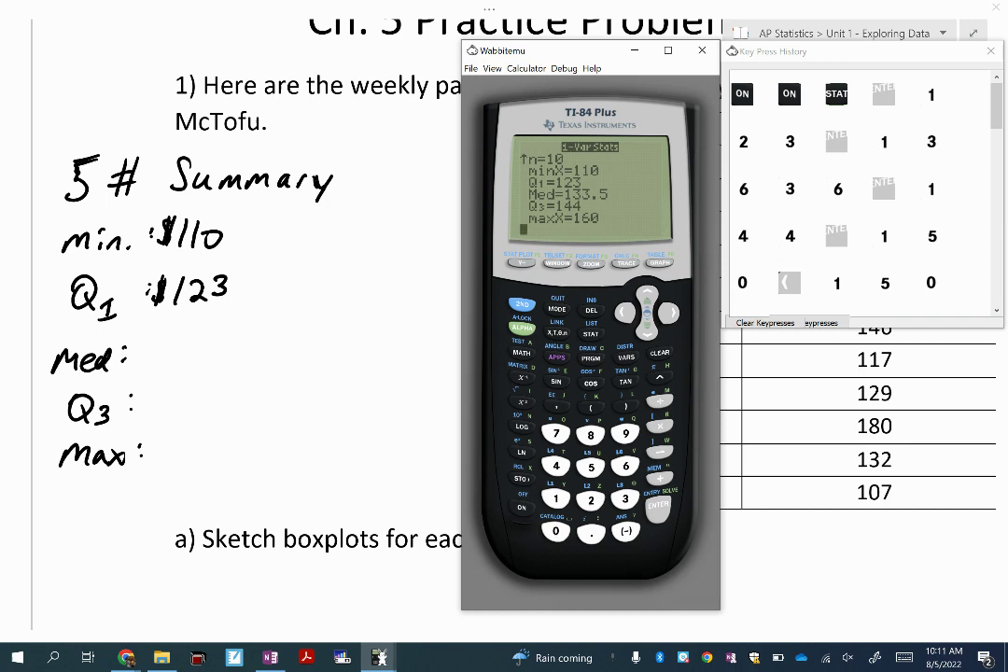
pyautogui.click(270, 657)
pyautogui.moveTo(169, 335)
pyautogui.mouseDown()
pyautogui.moveTo(159, 365)
pyautogui.moveTo(138, 366)
pyautogui.moveTo(182, 348)
pyautogui.moveTo(173, 362)
pyautogui.moveTo(221, 358)
pyautogui.mouseUp()
pyautogui.moveTo(224, 341); pyautogui.dragTo(234, 340)
pyautogui.moveTo(250, 341); pyautogui.dragTo(248, 341)
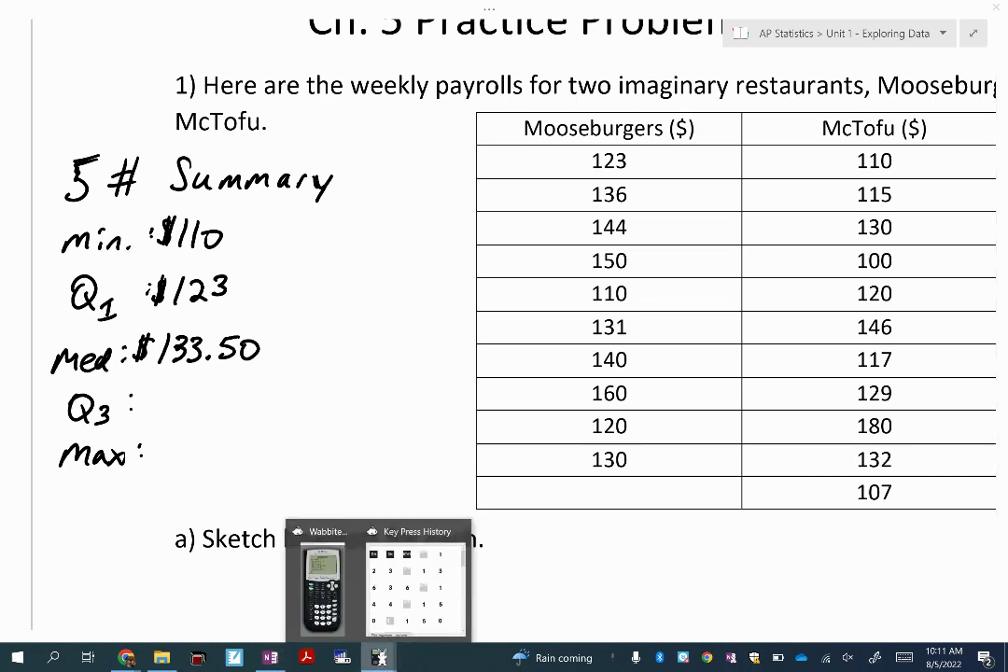
# Check the remaining L1 statistics in Wabbitemu and handwrite $144 for Q3 and $160 for Max in OneNote.
pyautogui.click(379, 658)
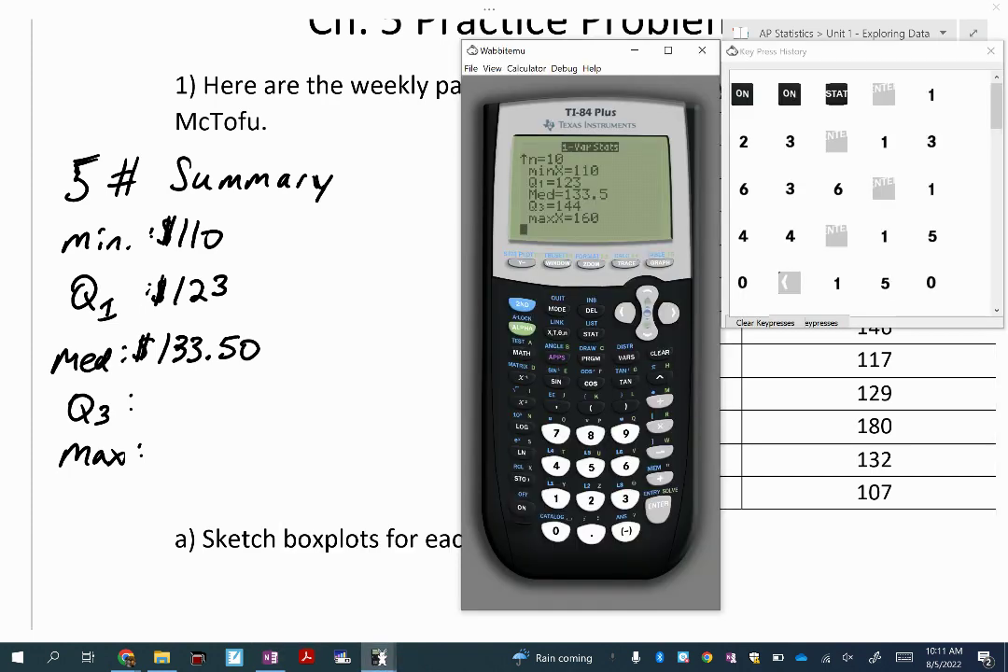
pyautogui.click(177, 397)
pyautogui.moveTo(181, 383)
pyautogui.mouseDown()
pyautogui.moveTo(172, 408)
pyautogui.moveTo(228, 403)
pyautogui.mouseUp()
pyautogui.moveTo(194, 442); pyautogui.dragTo(191, 465)
pyautogui.moveTo(216, 440)
pyautogui.mouseDown()
pyautogui.moveTo(207, 459)
pyautogui.moveTo(235, 446)
pyautogui.mouseUp()
pyautogui.moveTo(157, 386); pyautogui.dragTo(147, 407)
pyautogui.moveTo(172, 445); pyautogui.dragTo(157, 459)
pyautogui.moveTo(168, 431); pyautogui.dragTo(164, 463)
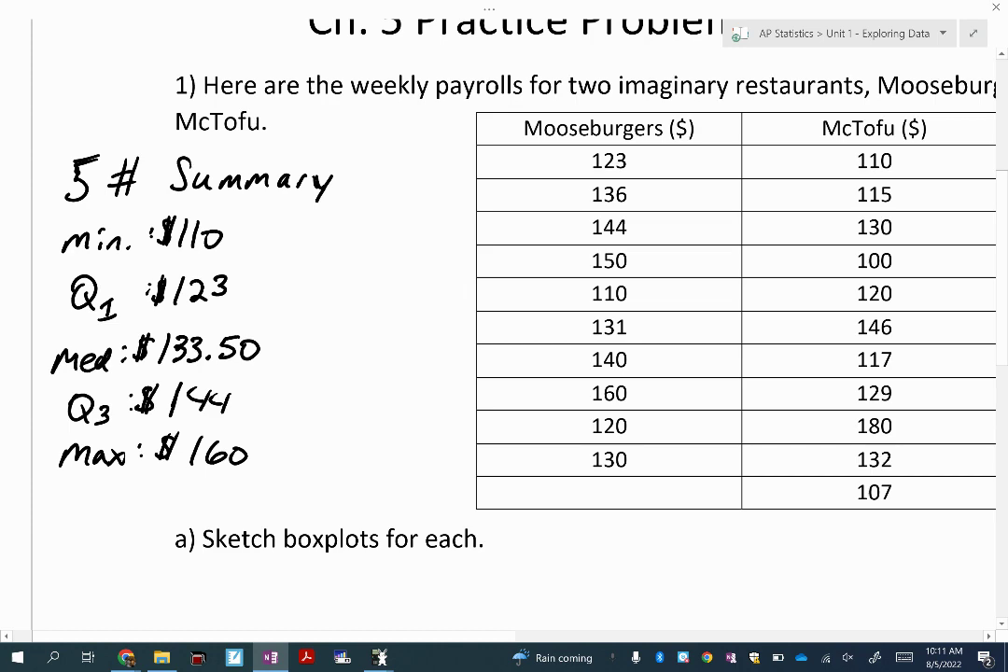
# Handwrite a "5 # Summary" heading in the blank space beside the McTofu payroll column.
pyautogui.scroll(-2, 504, 336)
pyautogui.scroll(1, 504, 336)
pyautogui.hscroll(10, 504, 335)
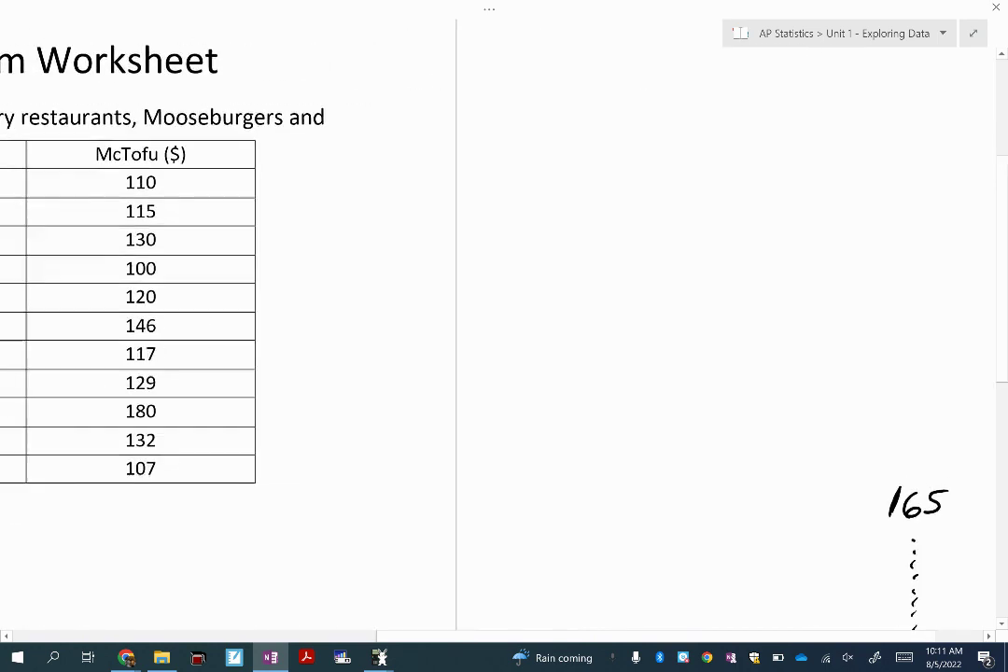
pyautogui.hscroll(1, 504, 336)
pyautogui.scroll(1, 504, 336)
pyautogui.moveTo(289, 164); pyautogui.dragTo(267, 193)
pyautogui.moveTo(311, 170); pyautogui.dragTo(306, 192)
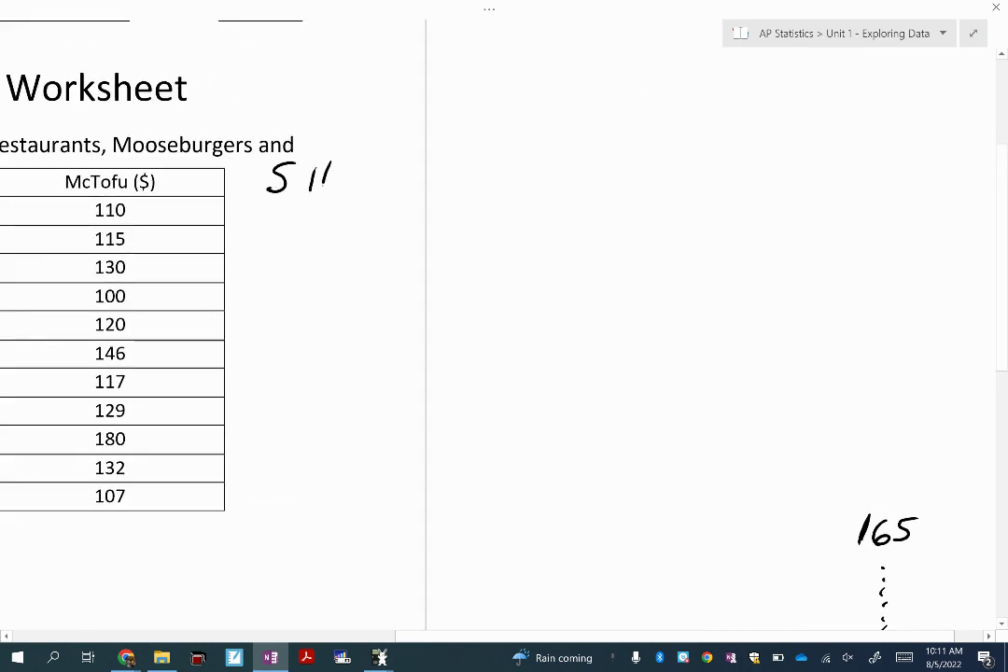
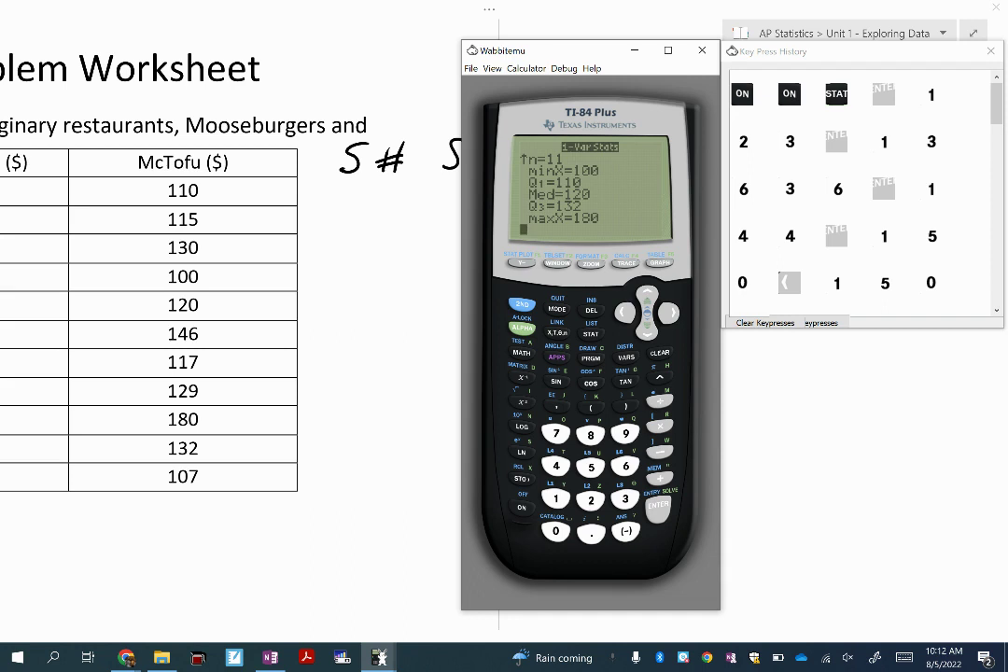
# Switch to OneNote and handwrite the labels Min, Q1, Med, Q3 and Max below the McTofu "5 # Summary" heading.
pyautogui.hotkey('alt', 'Tab')
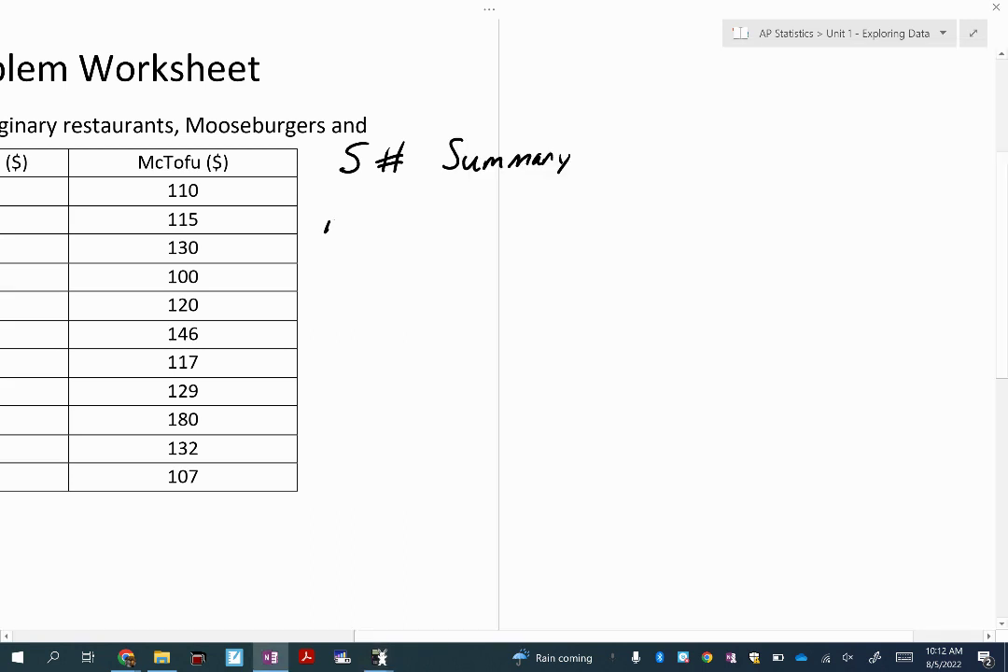
pyautogui.moveTo(327, 230); pyautogui.dragTo(352, 229)
pyautogui.click(361, 213)
pyautogui.moveTo(360, 219)
pyautogui.mouseDown()
pyautogui.moveTo(359, 229)
pyautogui.moveTo(377, 229)
pyautogui.mouseUp()
pyautogui.moveTo(343, 263); pyautogui.dragTo(372, 285)
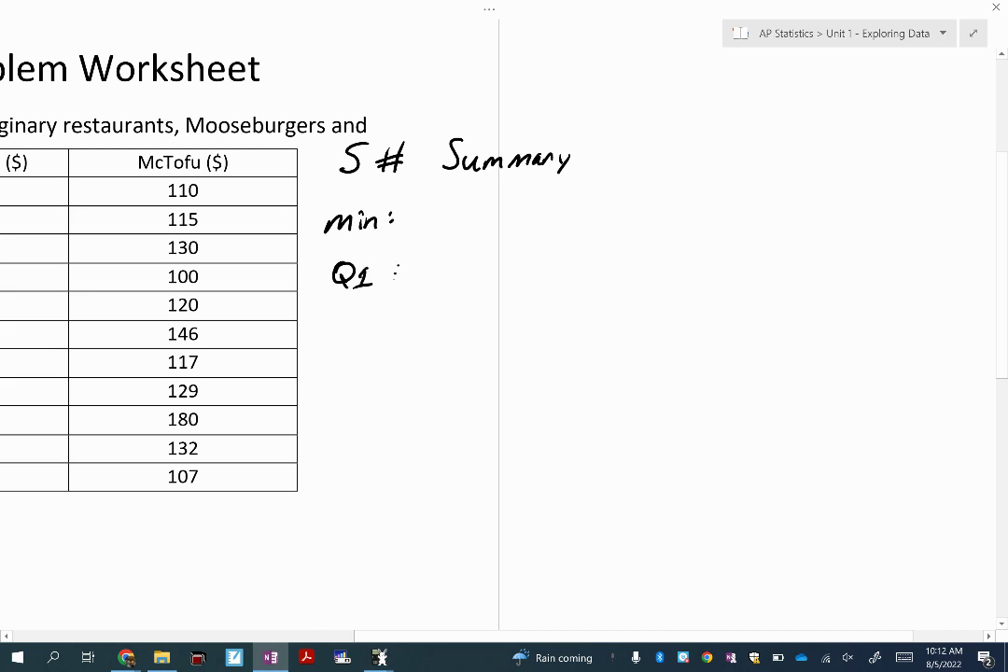
pyautogui.moveTo(327, 334); pyautogui.dragTo(395, 318)
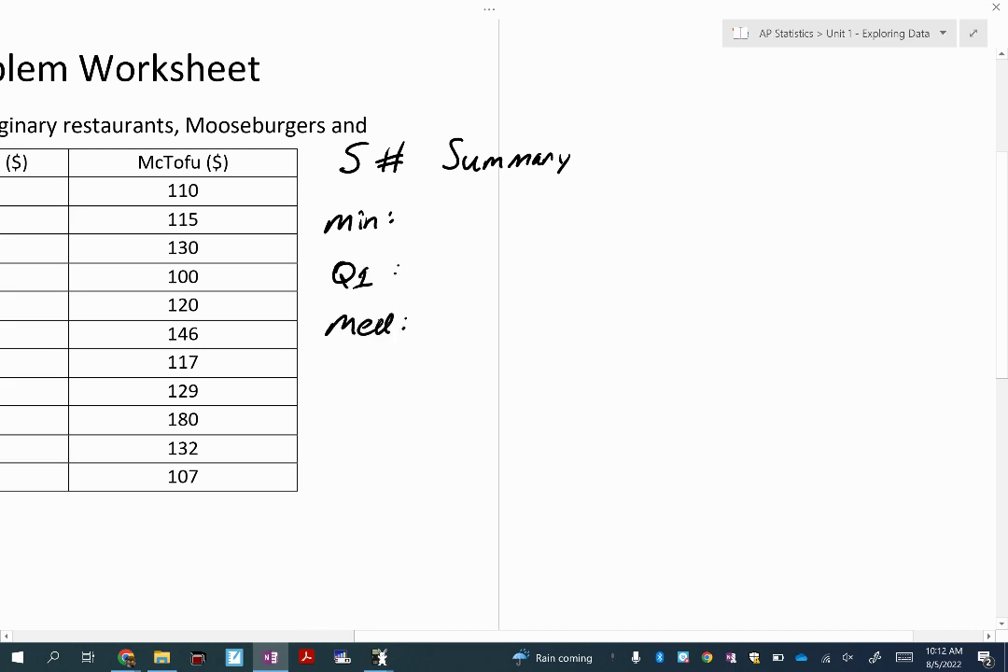
pyautogui.moveTo(349, 371)
pyautogui.mouseDown()
pyautogui.moveTo(364, 391)
pyautogui.moveTo(392, 386)
pyautogui.mouseUp()
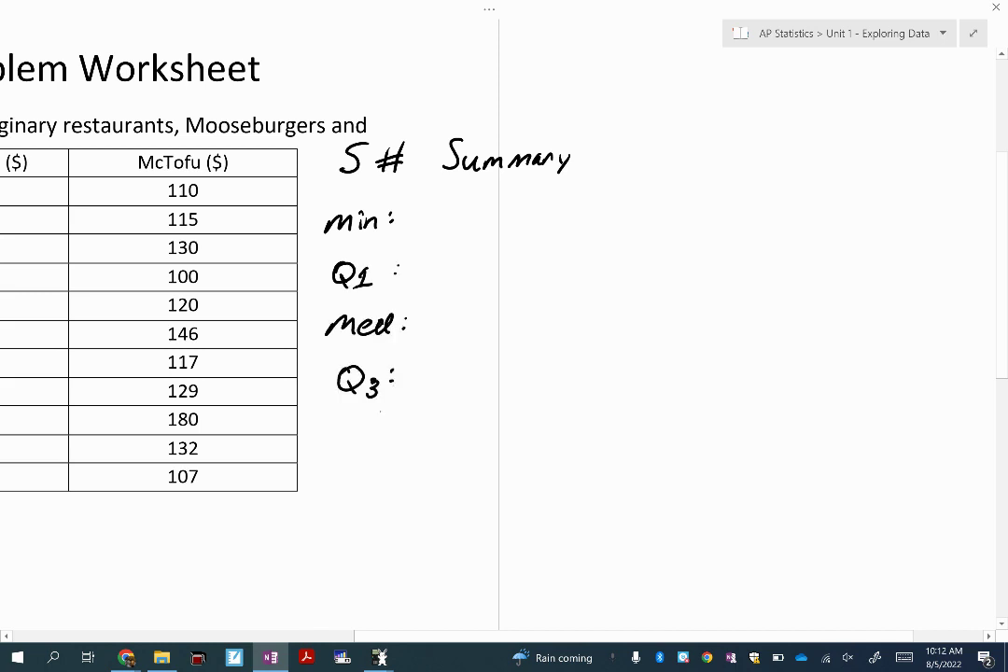
pyautogui.moveTo(327, 446); pyautogui.dragTo(411, 437)
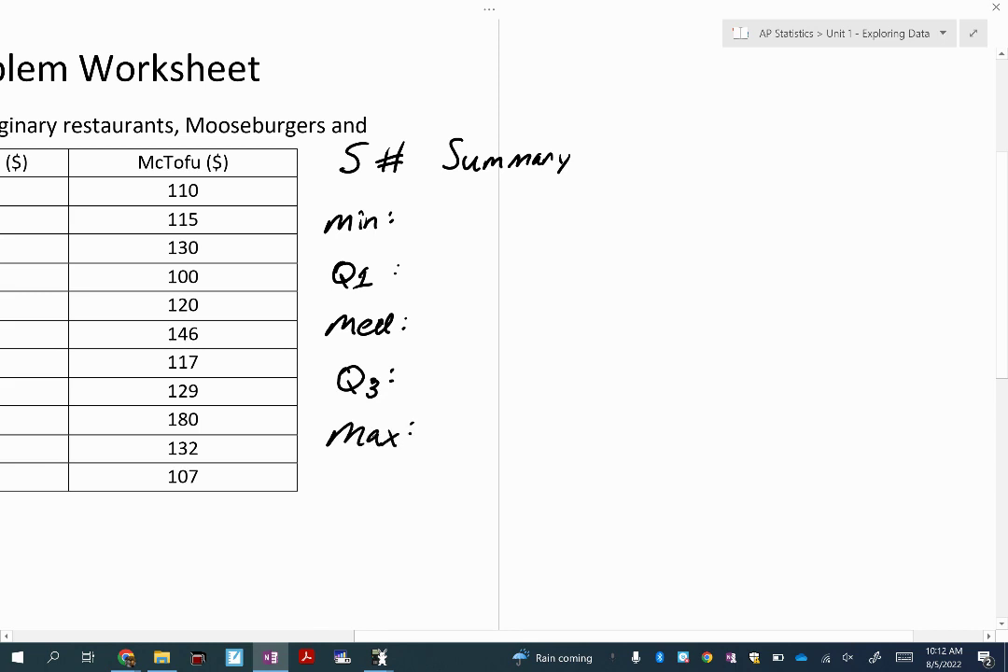
# Check the McTofu statistics in Wabbitemu and handwrite $100 for Min, $110 for Q1 and $120 for Med in OneNote.
pyautogui.click(379, 657)
pyautogui.click(320, 578)
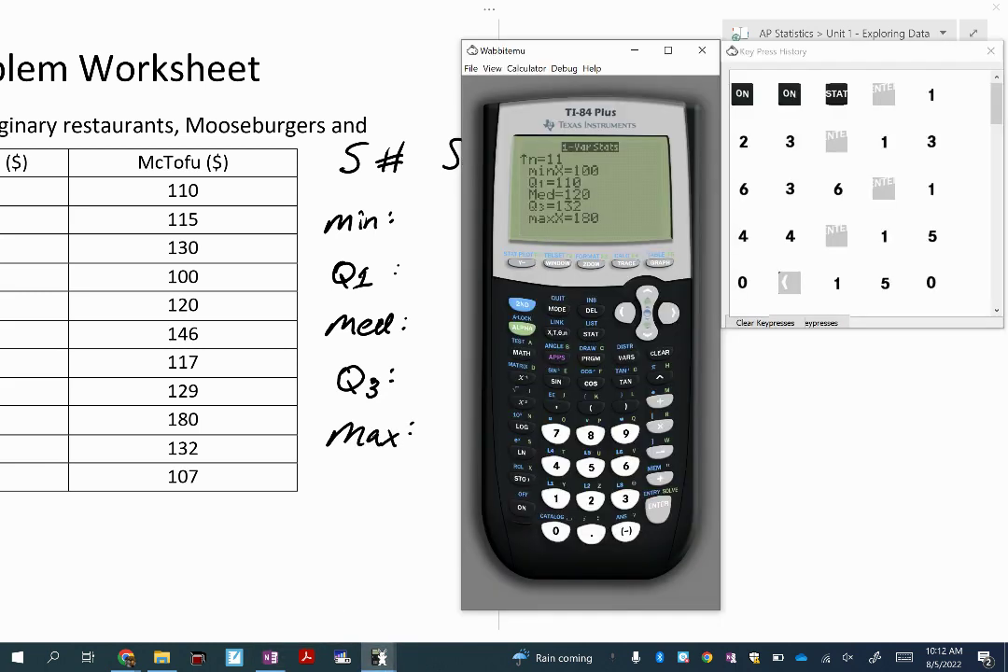
pyautogui.click(336, 597)
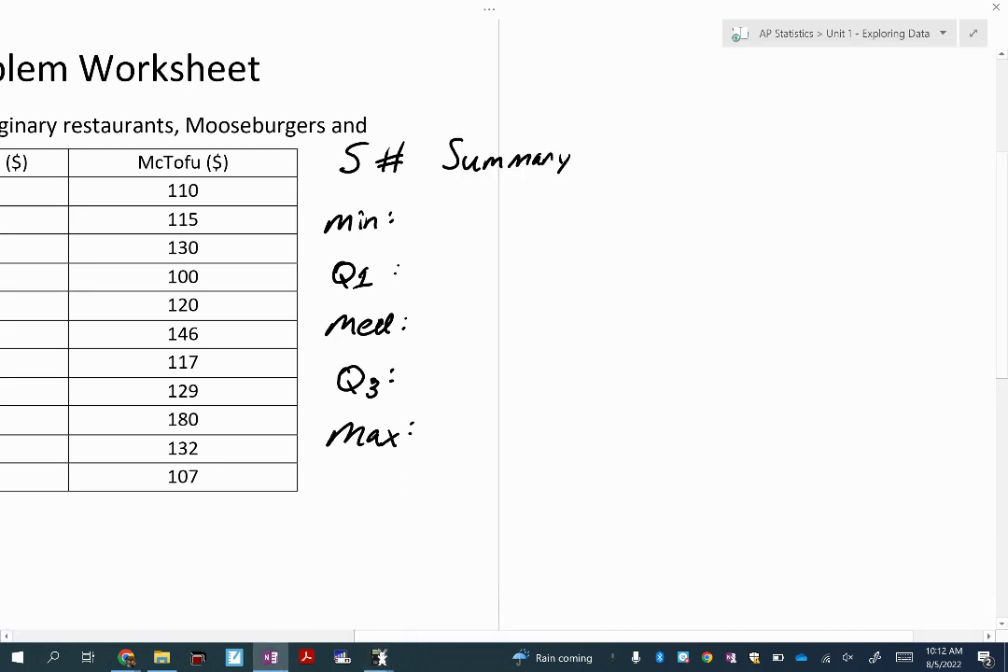
pyautogui.moveTo(427, 205); pyautogui.dragTo(421, 227)
pyautogui.moveTo(442, 207)
pyautogui.mouseDown()
pyautogui.moveTo(437, 224)
pyautogui.moveTo(443, 207)
pyautogui.mouseUp()
pyautogui.moveTo(466, 206); pyautogui.dragTo(466, 208)
pyautogui.moveTo(403, 199); pyautogui.dragTo(394, 226)
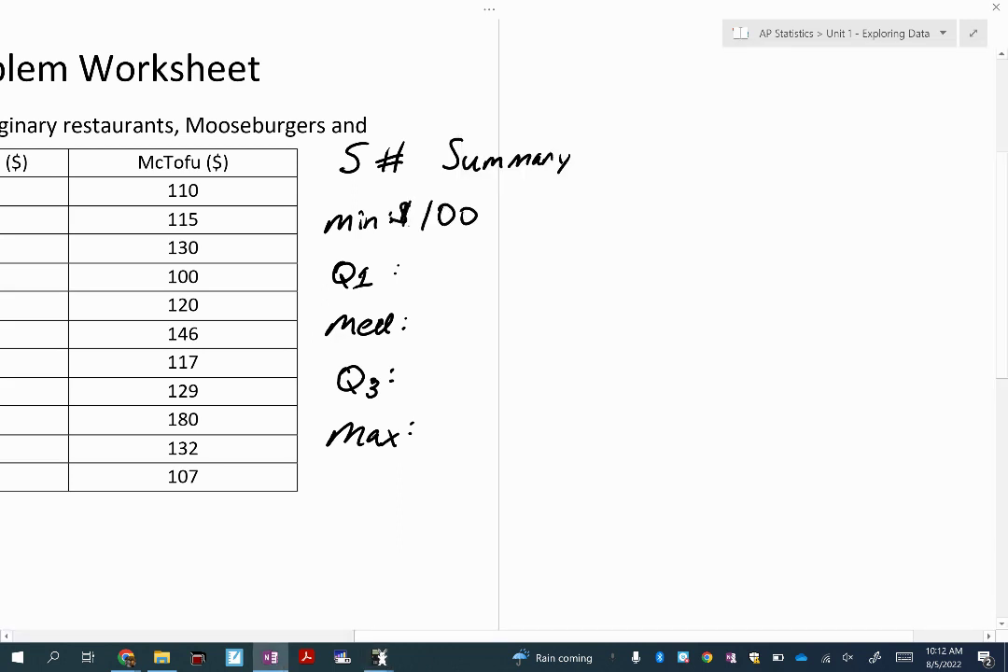
pyautogui.moveTo(435, 258); pyautogui.dragTo(419, 281)
pyautogui.moveTo(476, 261); pyautogui.dragTo(475, 263)
pyautogui.moveTo(435, 314); pyautogui.dragTo(421, 333)
pyautogui.moveTo(432, 309)
pyautogui.mouseDown()
pyautogui.moveTo(422, 337)
pyautogui.moveTo(473, 330)
pyautogui.mouseUp()
pyautogui.moveTo(488, 314); pyautogui.dragTo(488, 316)
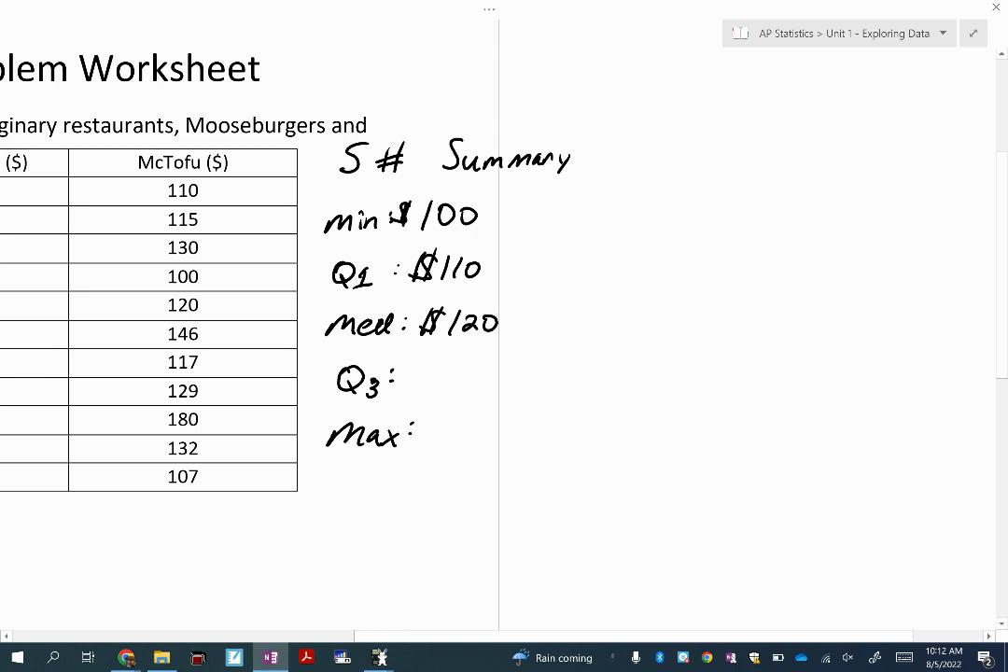
# Check the remaining McTofu statistics in Wabbitemu and handwrite $132 for Q3 and $180 for Max in OneNote.
pyautogui.click(378, 657)
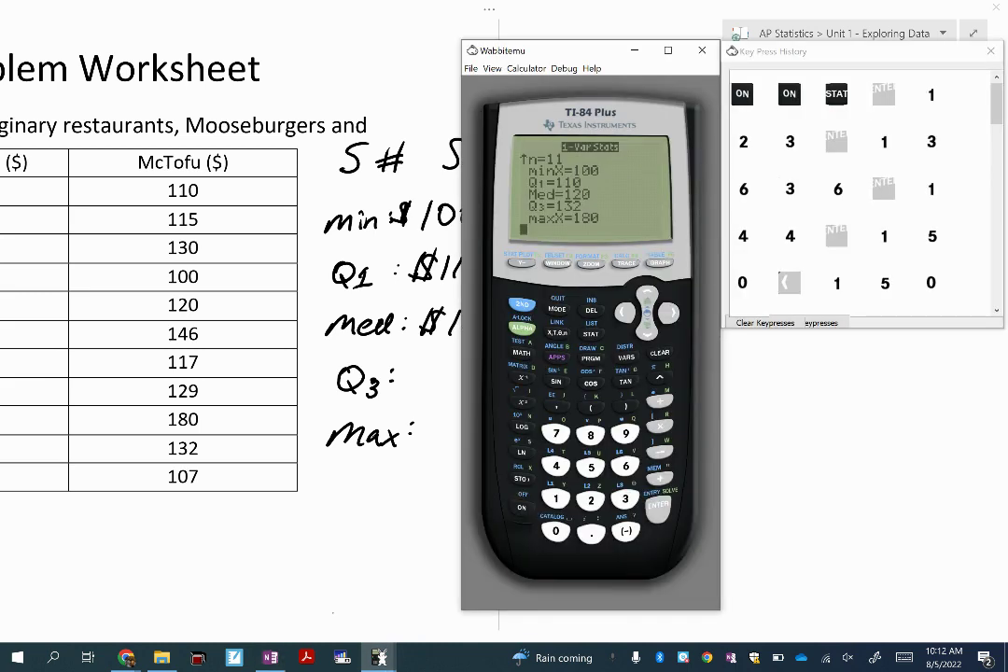
pyautogui.click(271, 657)
pyautogui.moveTo(433, 367); pyautogui.dragTo(415, 388)
pyautogui.moveTo(428, 363); pyautogui.dragTo(423, 392)
pyautogui.moveTo(436, 362)
pyautogui.mouseDown()
pyautogui.moveTo(429, 393)
pyautogui.moveTo(457, 389)
pyautogui.mouseUp()
pyautogui.moveTo(470, 370)
pyautogui.mouseDown()
pyautogui.moveTo(481, 389)
pyautogui.moveTo(435, 442)
pyautogui.mouseUp()
pyautogui.moveTo(446, 413)
pyautogui.mouseDown()
pyautogui.moveTo(442, 446)
pyautogui.moveTo(463, 443)
pyautogui.mouseUp()
pyautogui.moveTo(487, 419)
pyautogui.mouseDown()
pyautogui.moveTo(478, 431)
pyautogui.moveTo(484, 418)
pyautogui.mouseUp()
pyautogui.moveTo(503, 418); pyautogui.dragTo(502, 420)
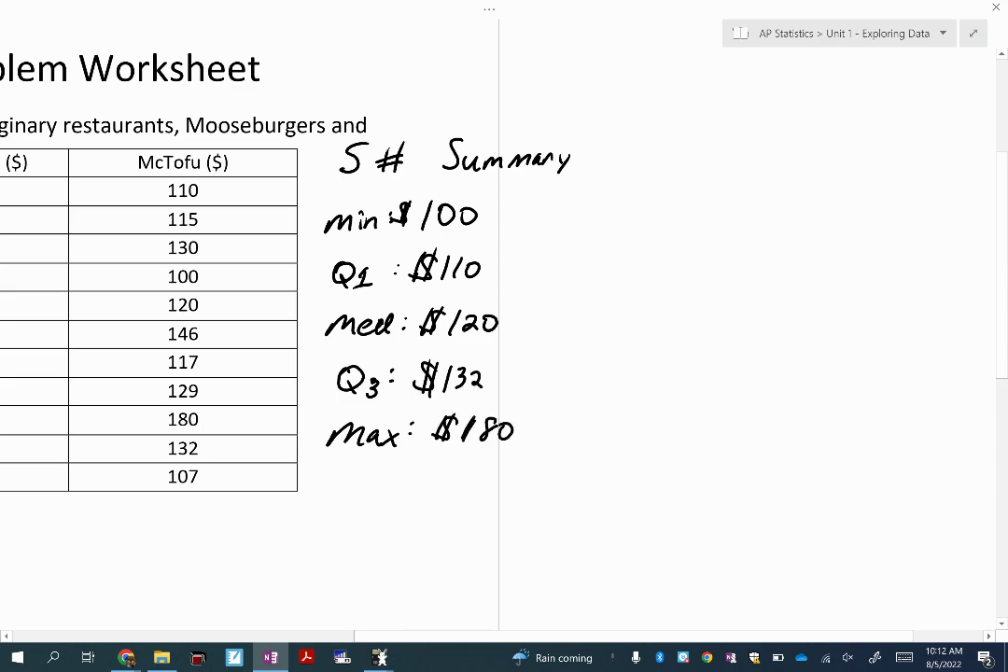
# Switch to Wabbitemu, enlarge the calculator window and place the Key Press History beside it, showing its latest entries.
pyautogui.hscroll(-4, 503, 336)
pyautogui.scroll(-1, 504, 335)
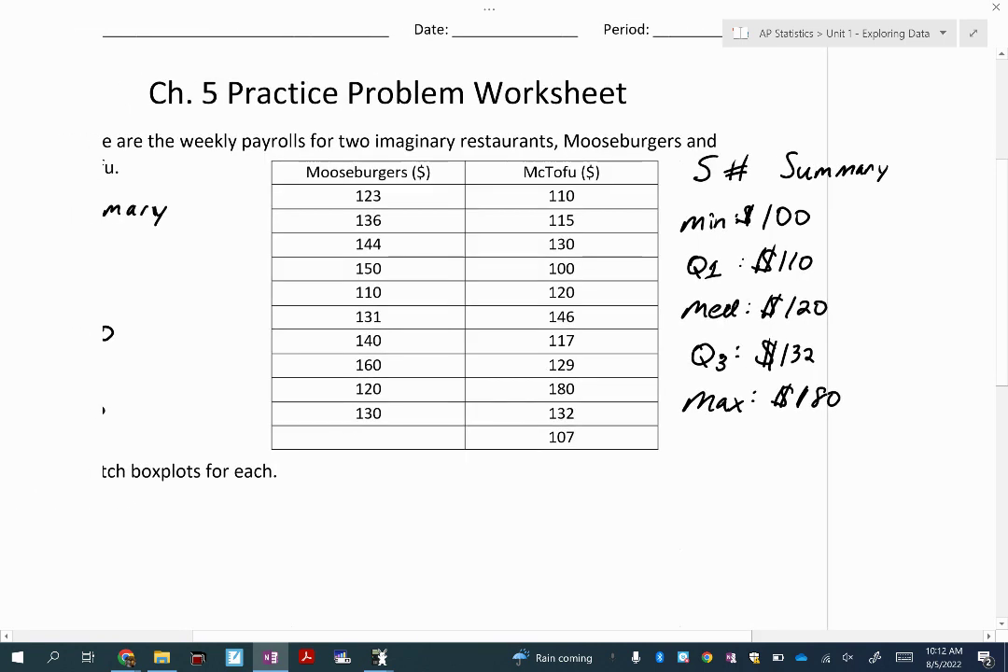
pyautogui.hscroll(-2, 504, 336)
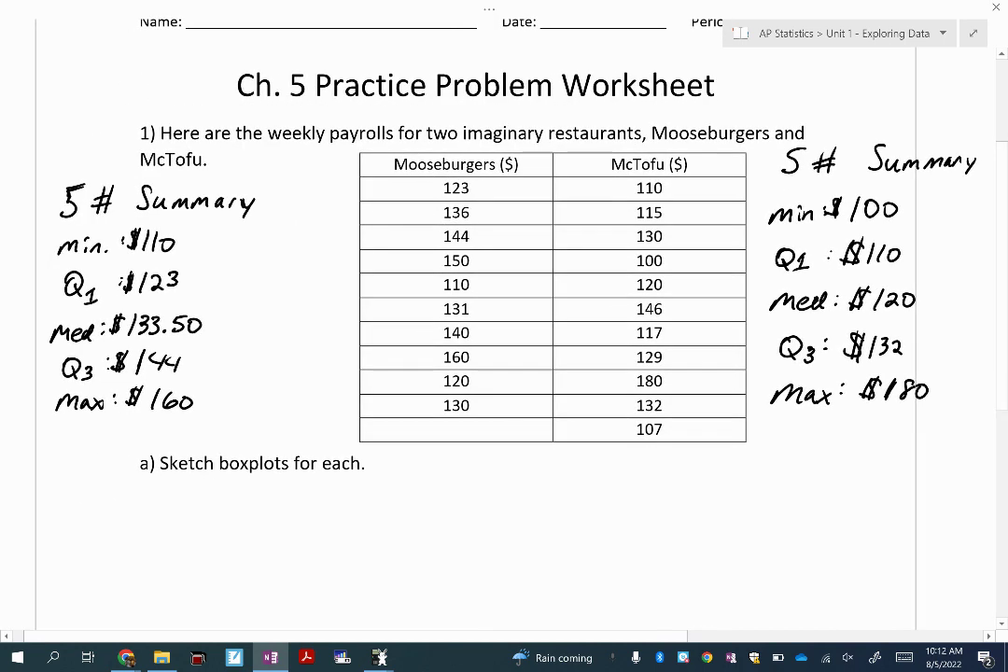
pyautogui.hscroll(1, 504, 336)
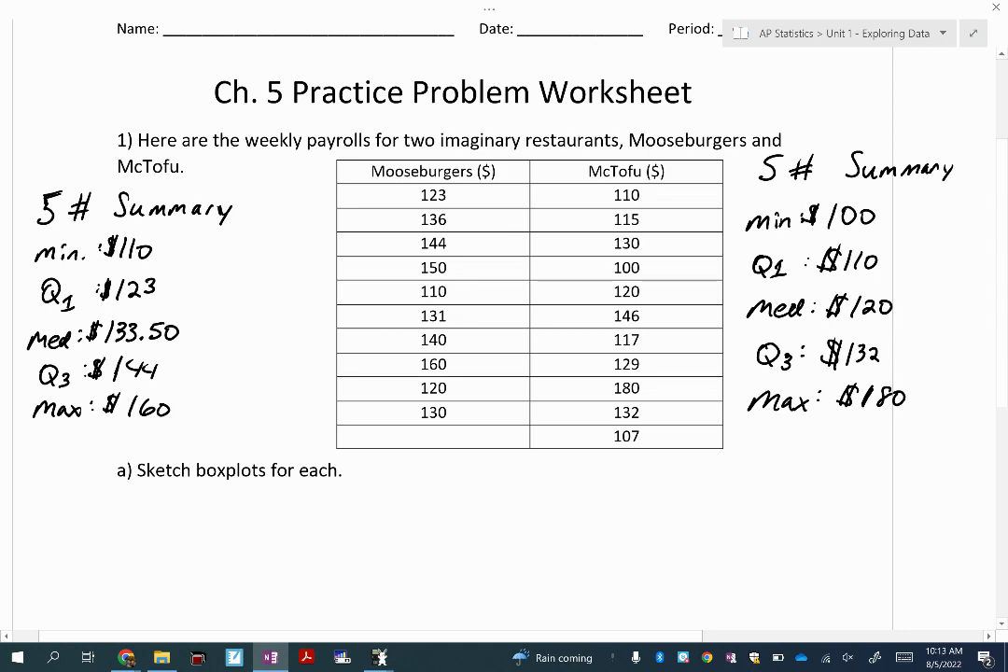
pyautogui.scroll(-2, 504, 336)
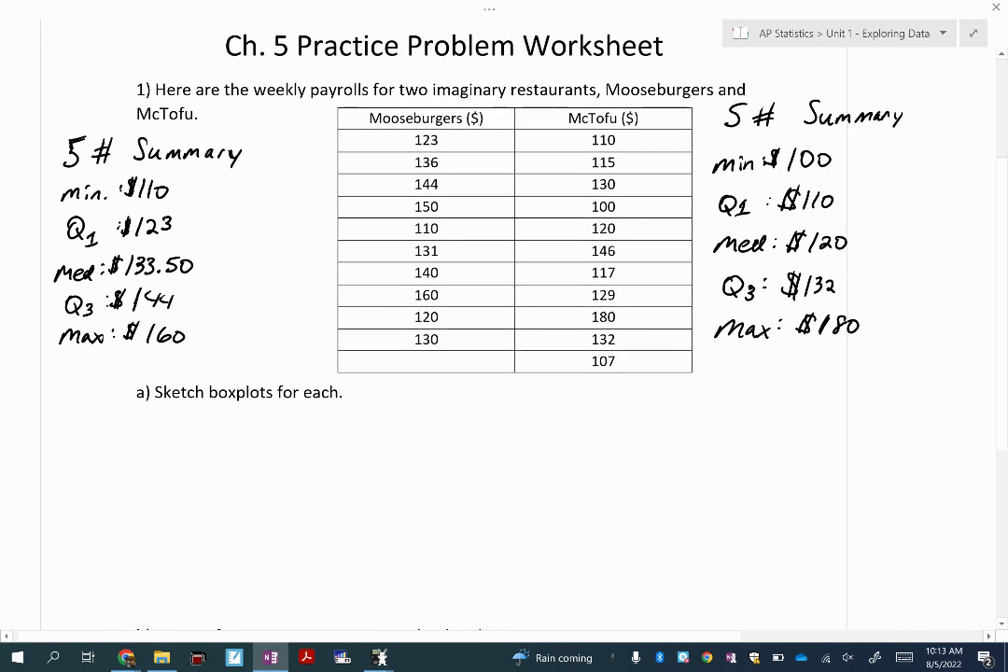
pyautogui.click(379, 657)
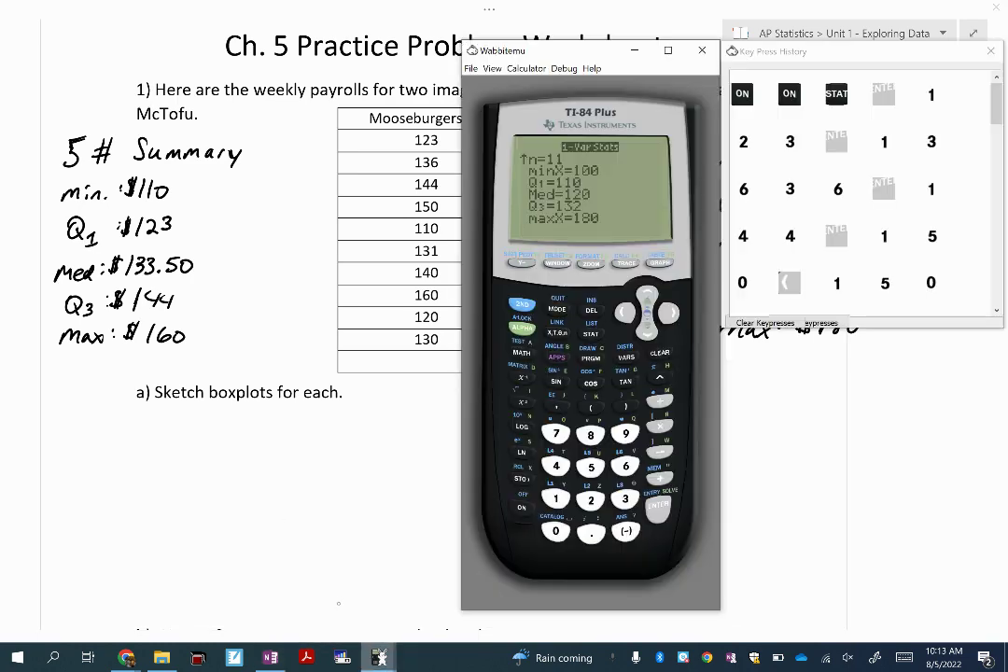
pyautogui.click(666, 50)
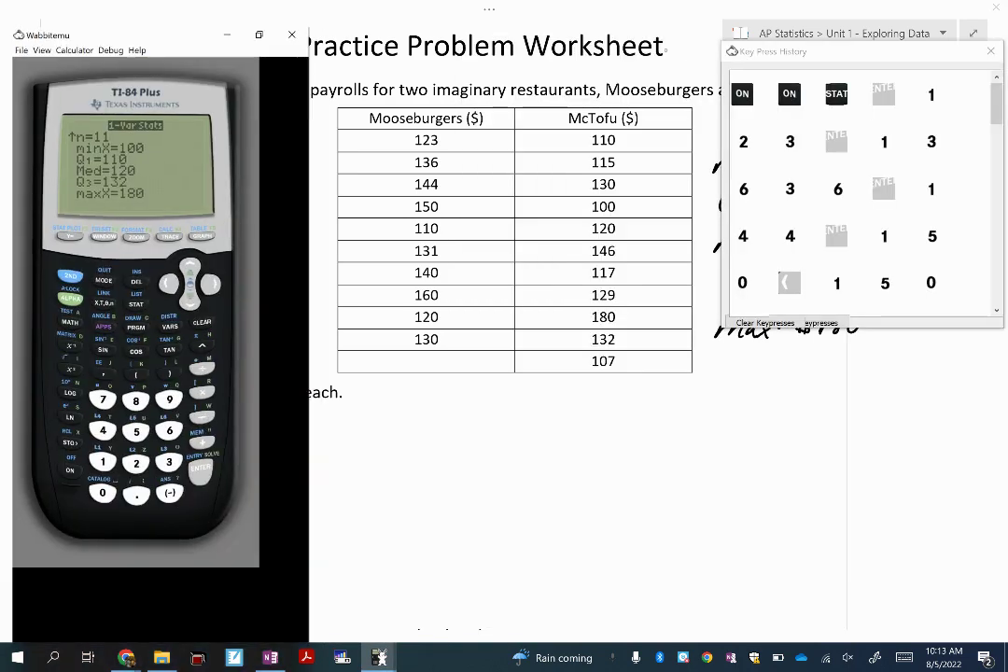
pyautogui.moveTo(886, 51); pyautogui.dragTo(548, 46)
pyautogui.moveTo(591, 93); pyautogui.dragTo(591, 291)
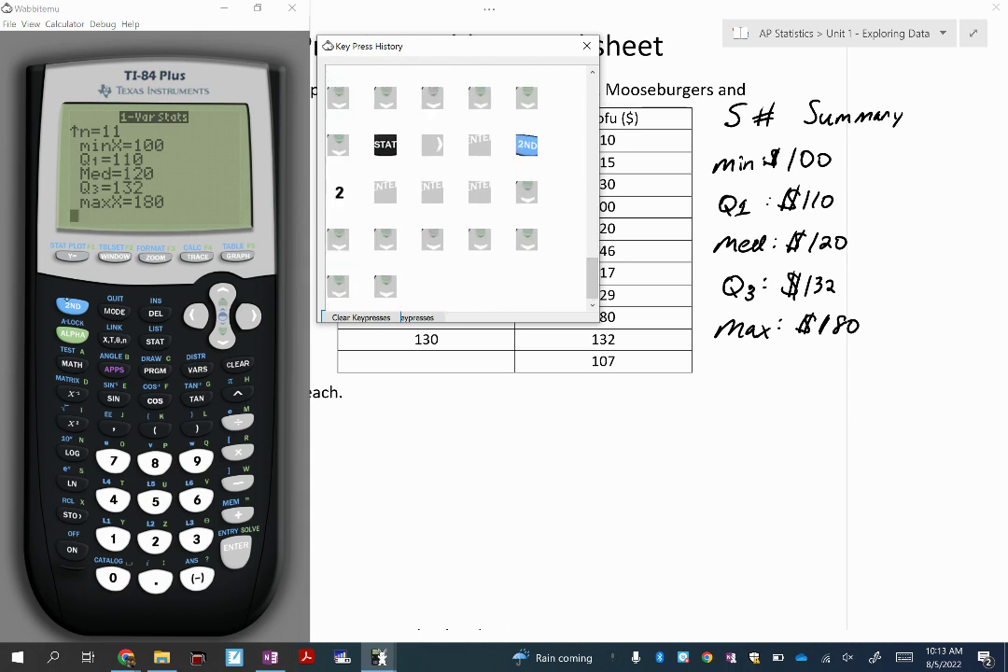
# Bring up the calculator's STAT PLOTS list, show the latest Key Press History entries and open the Plot1 settings.
pyautogui.click(75, 309)
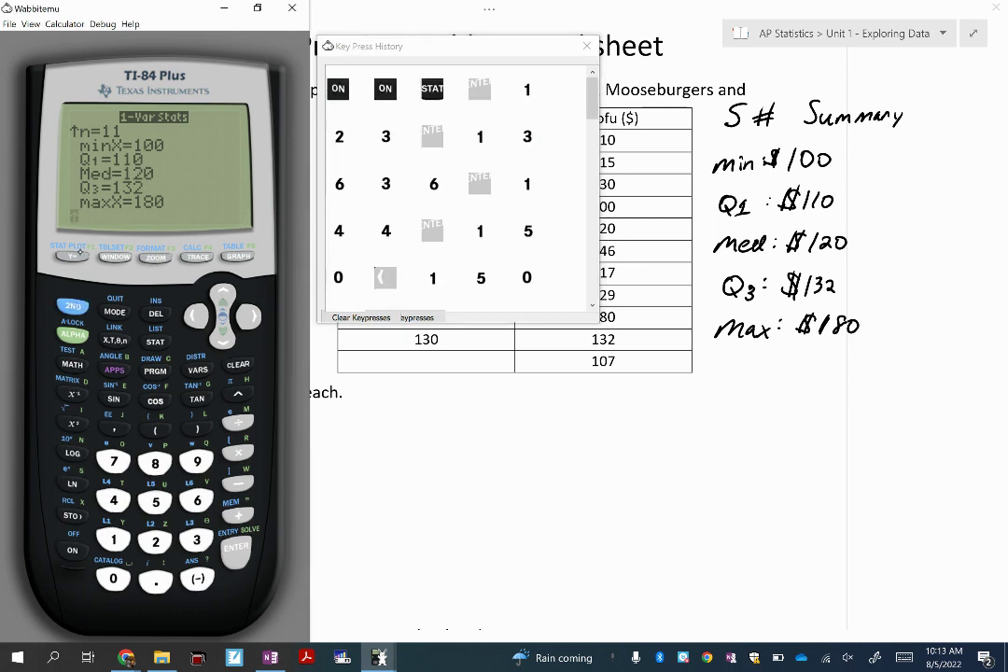
pyautogui.click(71, 256)
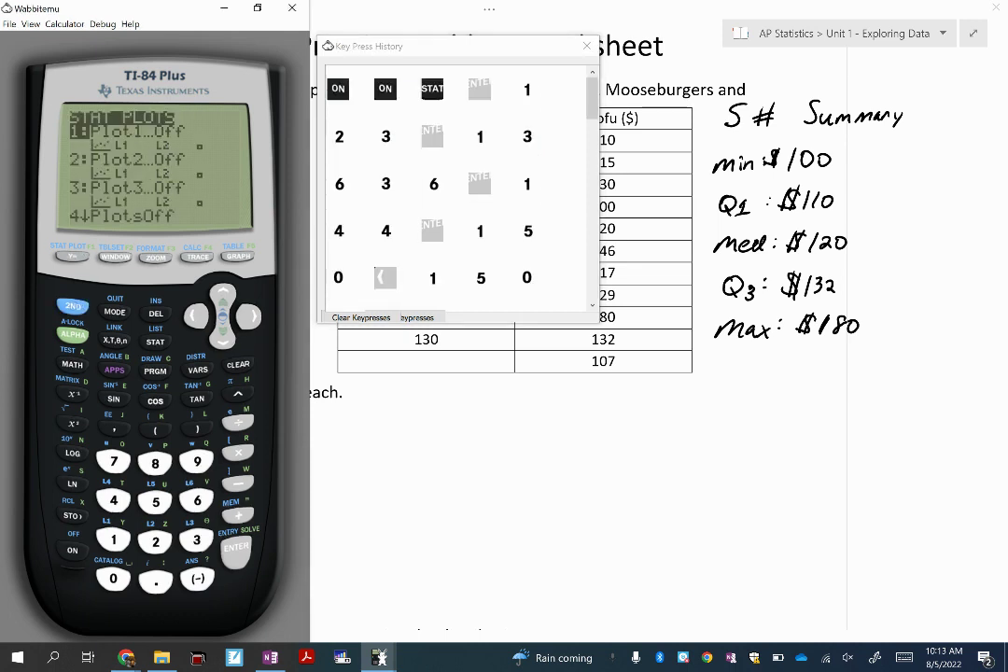
pyautogui.moveTo(591, 98); pyautogui.dragTo(592, 278)
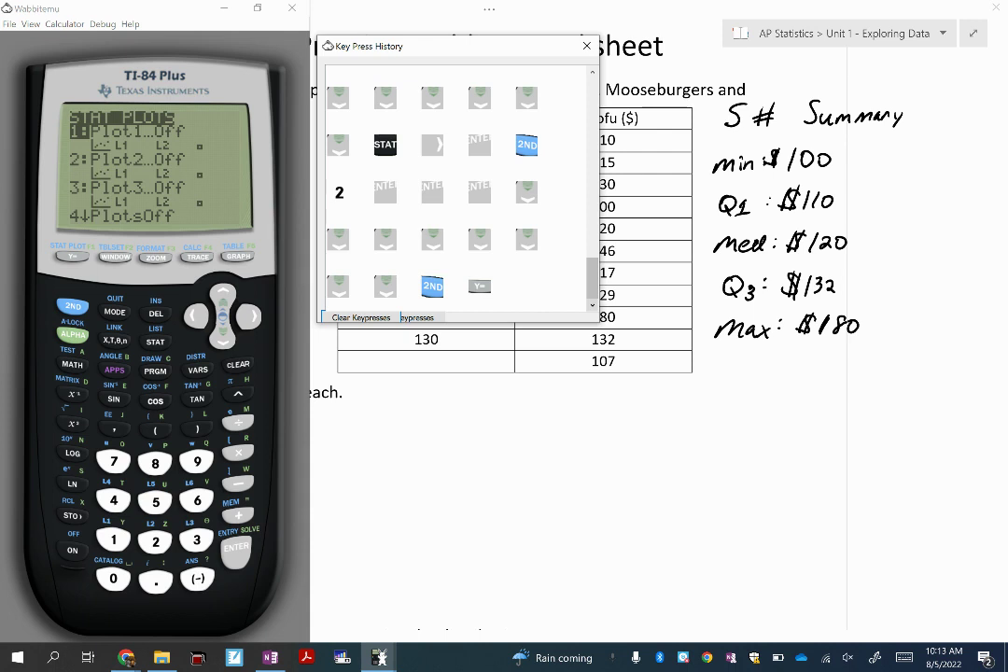
pyautogui.click(239, 555)
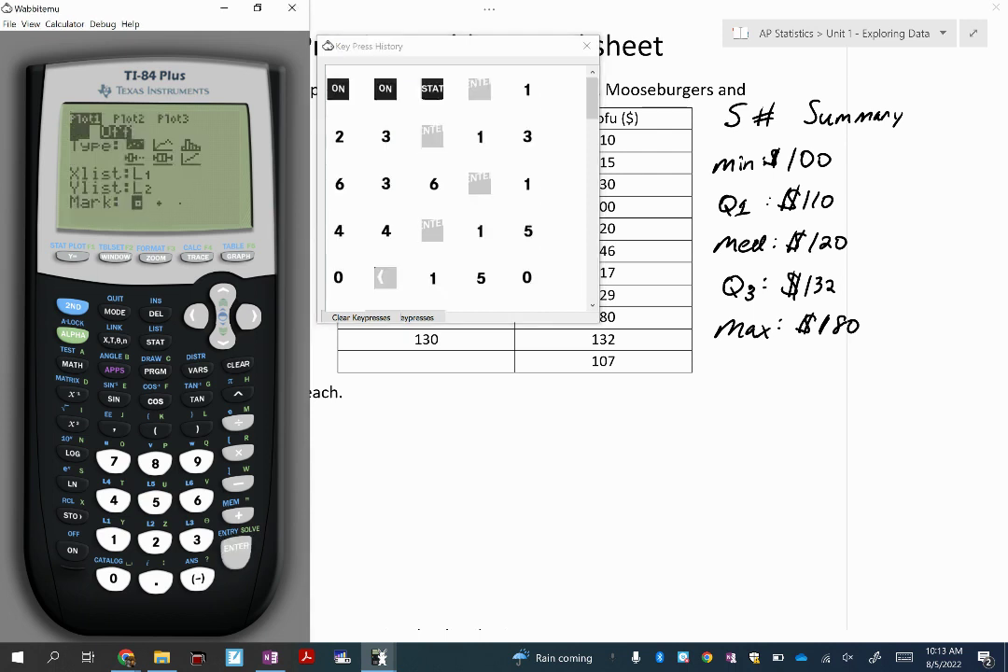
# Close the Key Press History window, turn Plot1 on and move through its plot type options.
pyautogui.click(586, 45)
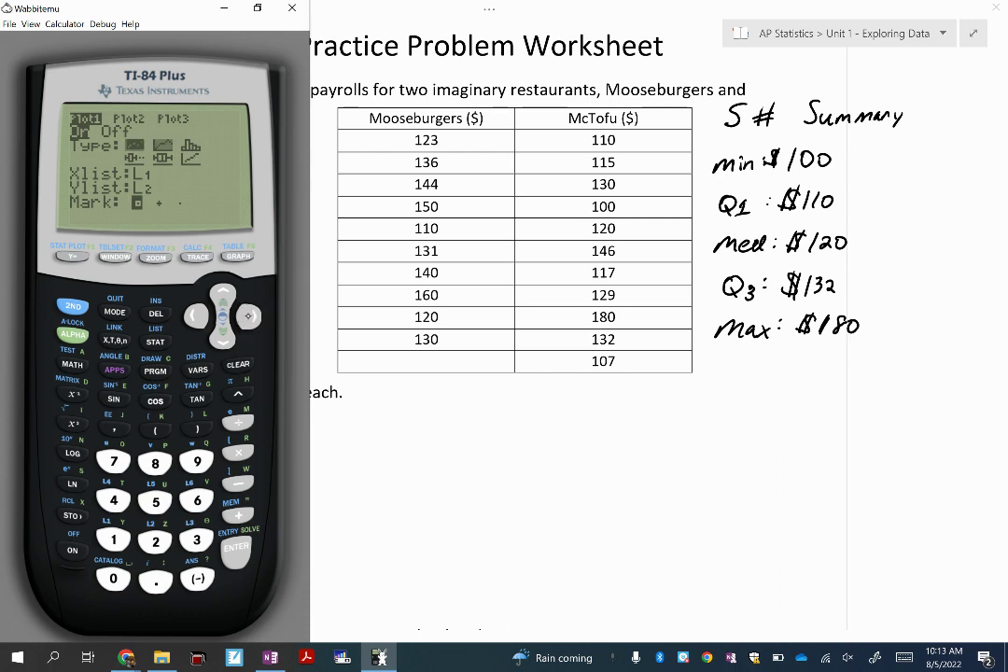
pyautogui.click(247, 317)
pyautogui.click(247, 317)
pyautogui.click(252, 319)
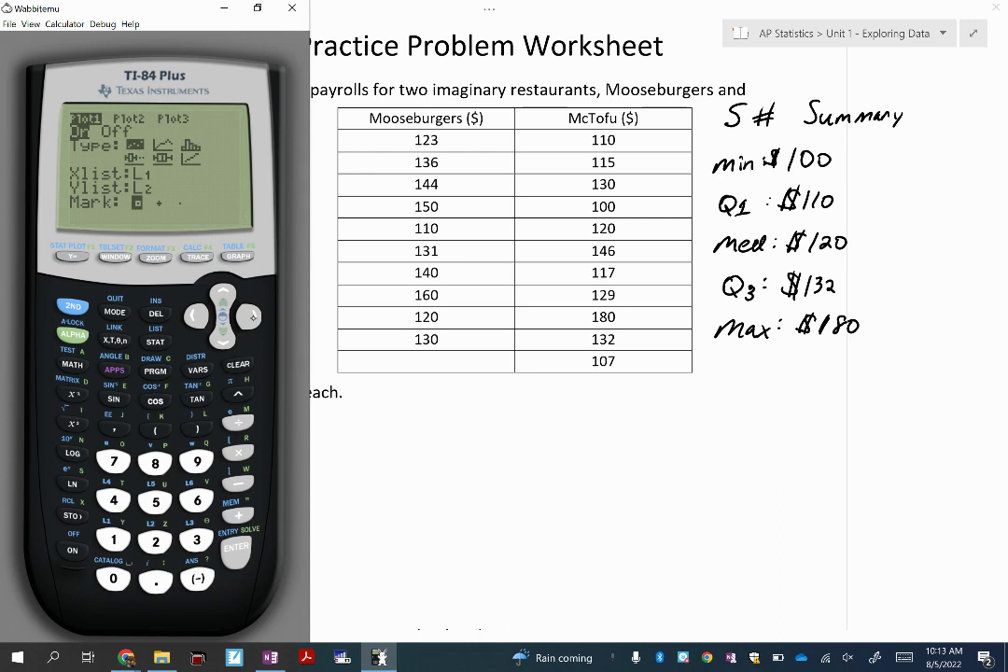